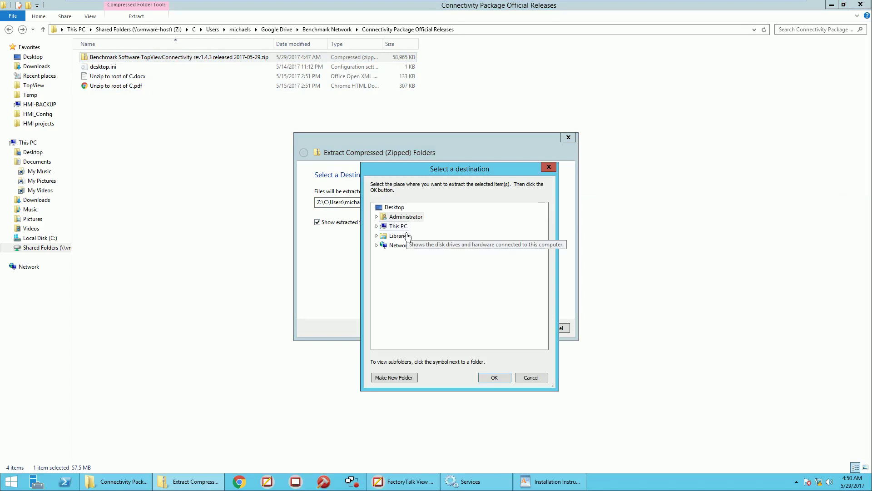
Extract the TopViewConnectivity zip package to C:\ with showing the extracted files on completion turned off
{"action": "double_click", "coordinate": [410, 302]}
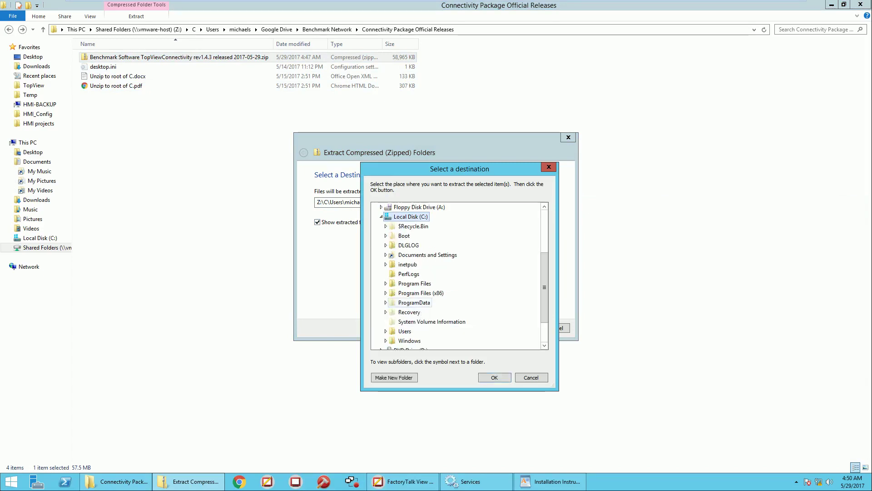
{"action": "left_click", "coordinate": [494, 377]}
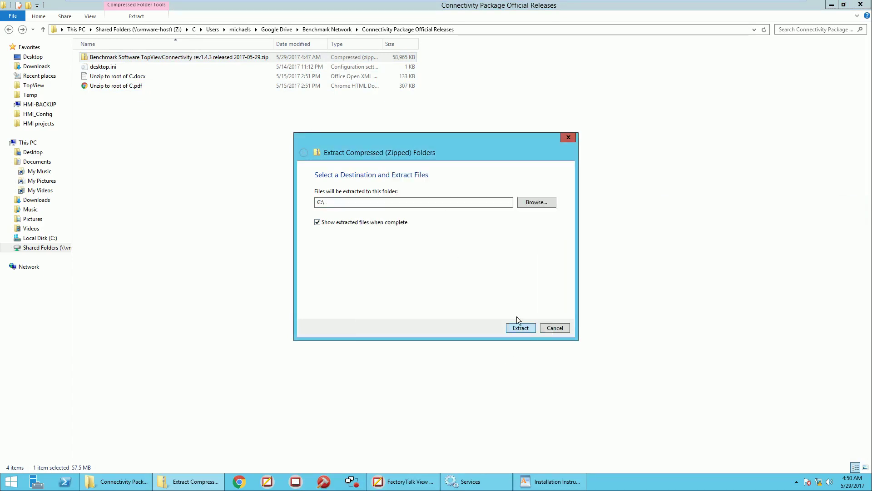
{"action": "left_click", "coordinate": [403, 227]}
{"action": "left_click", "coordinate": [531, 330]}
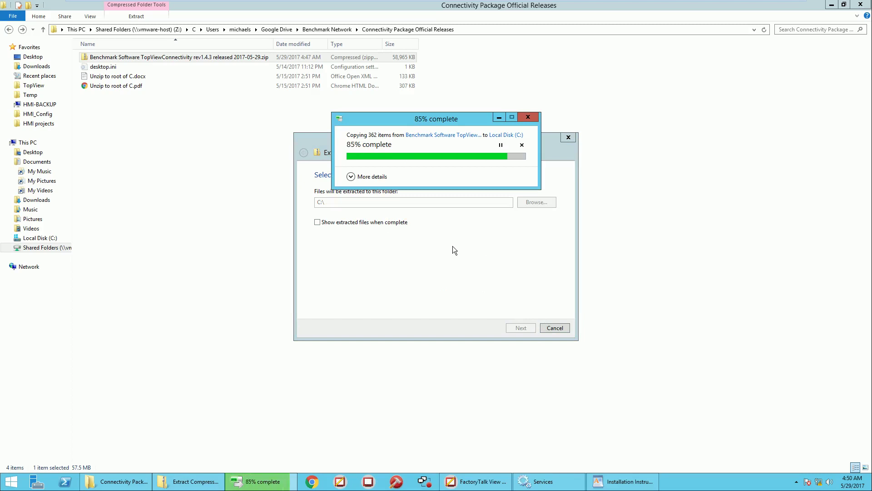
Open the extracted TopViewConnectivity folder at the root of Local Disk (C:)
{"action": "left_click", "coordinate": [121, 120]}
{"action": "left_click", "coordinate": [50, 239]}
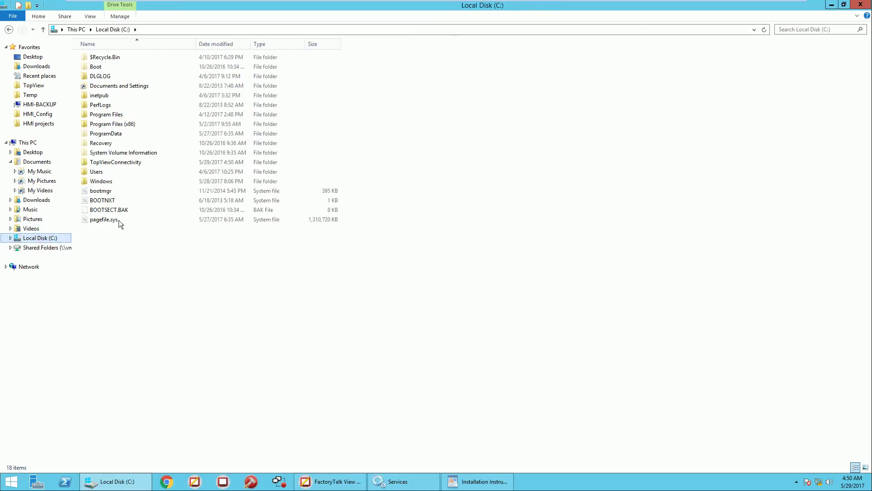
{"action": "left_click", "coordinate": [136, 164]}
{"action": "double_click", "coordinate": [139, 165]}
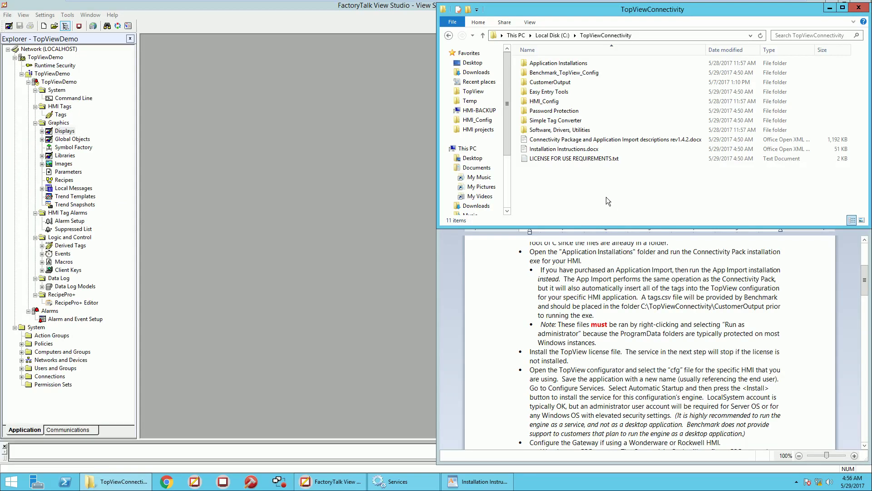
Run the FactoryTalk View SE Connectivity Pack installation rev1.4 from Application Installations\FTViewSE as administrator
{"action": "double_click", "coordinate": [581, 67]}
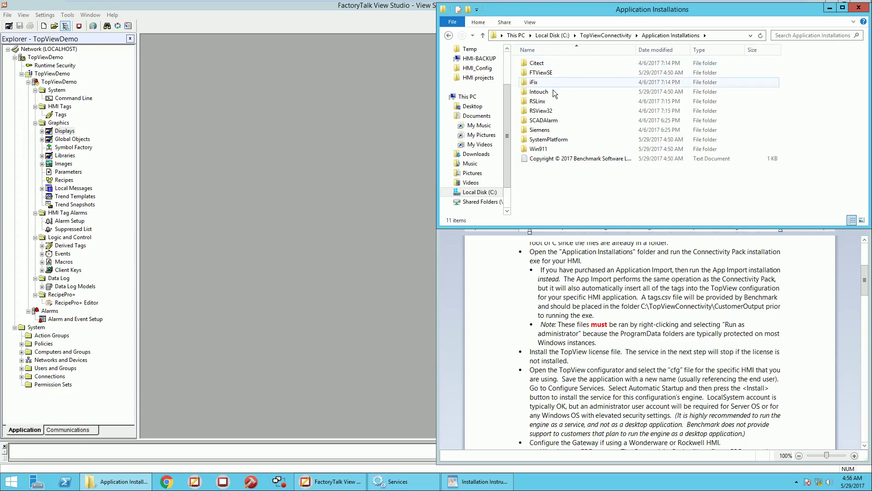
{"action": "double_click", "coordinate": [552, 73]}
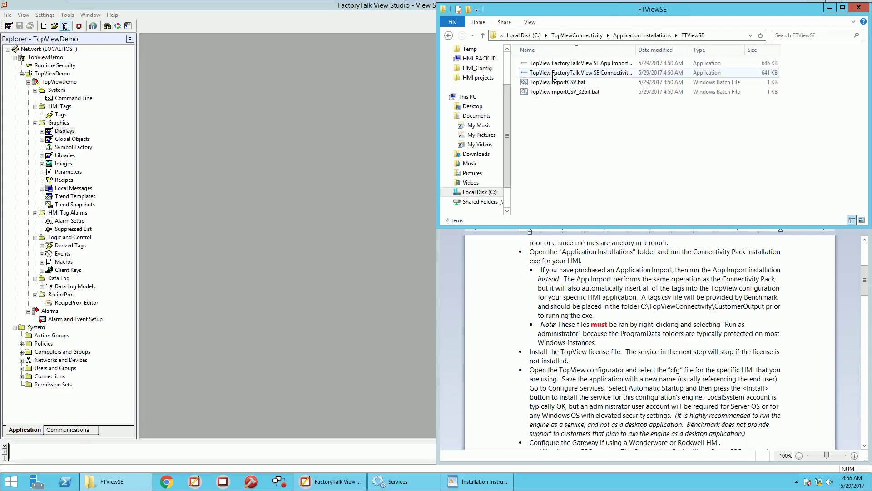
{"action": "left_click_drag", "start_coordinate": [636, 50], "coordinate": [719, 50]}
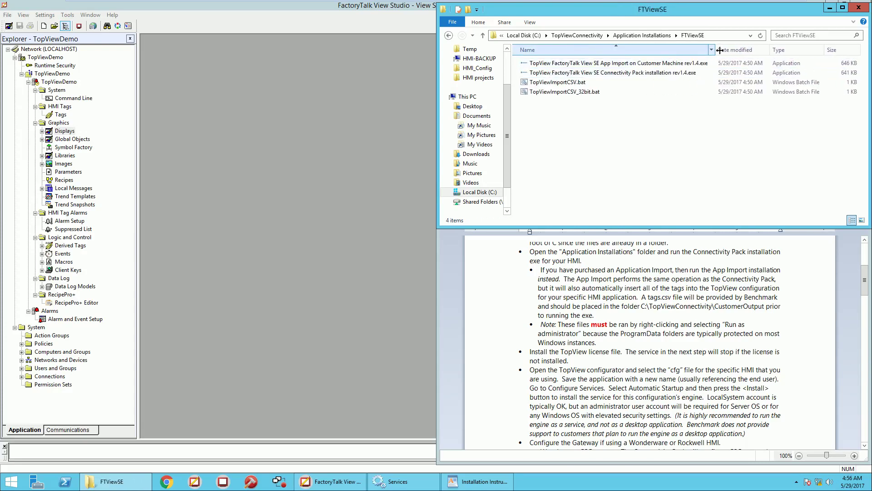
{"action": "right_click", "coordinate": [636, 74]}
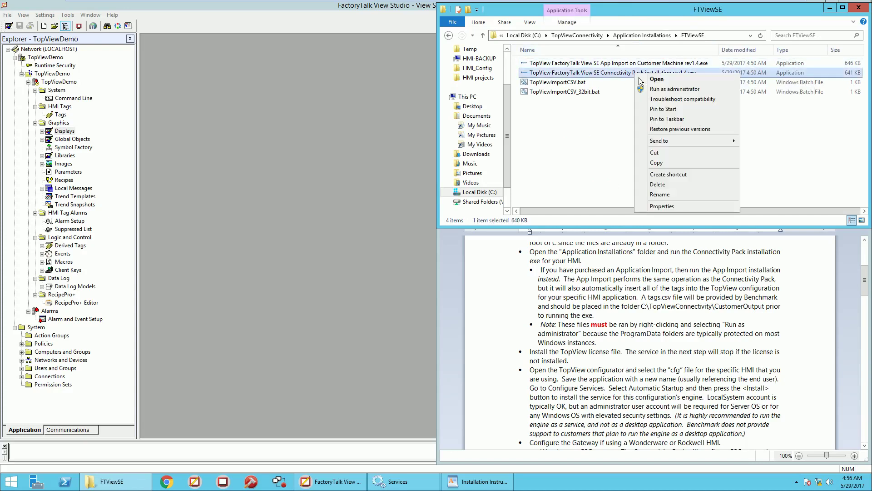
{"action": "left_click", "coordinate": [664, 90]}
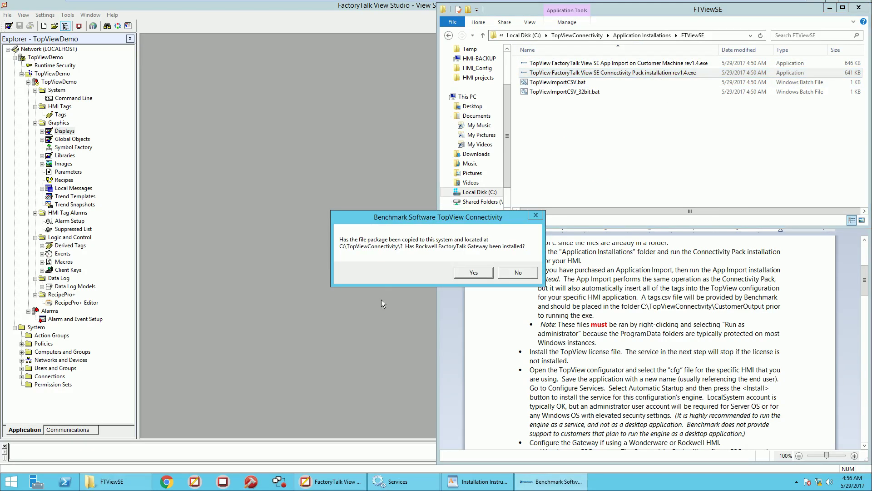
Confirm the installer's file package and Gateway prerequisites, accept overwriting the OPC alias configuration, and acknowledge the remaining notices
{"action": "left_click", "coordinate": [477, 277]}
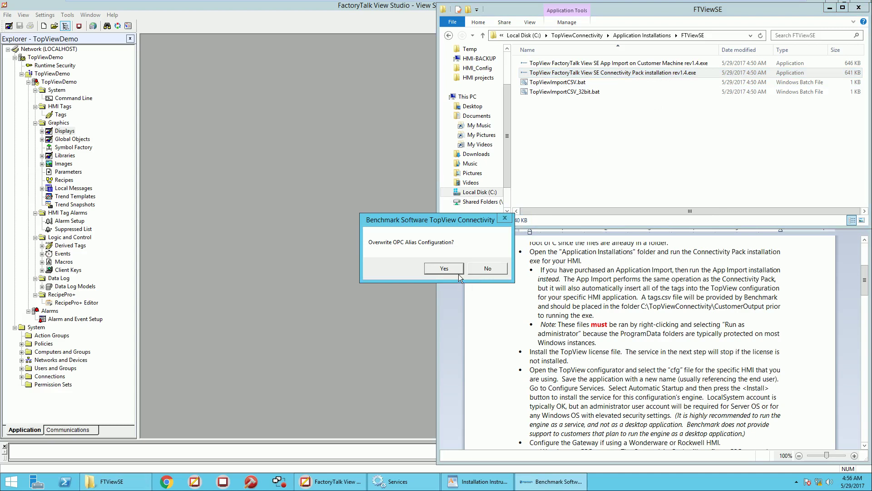
{"action": "left_click", "coordinate": [459, 273]}
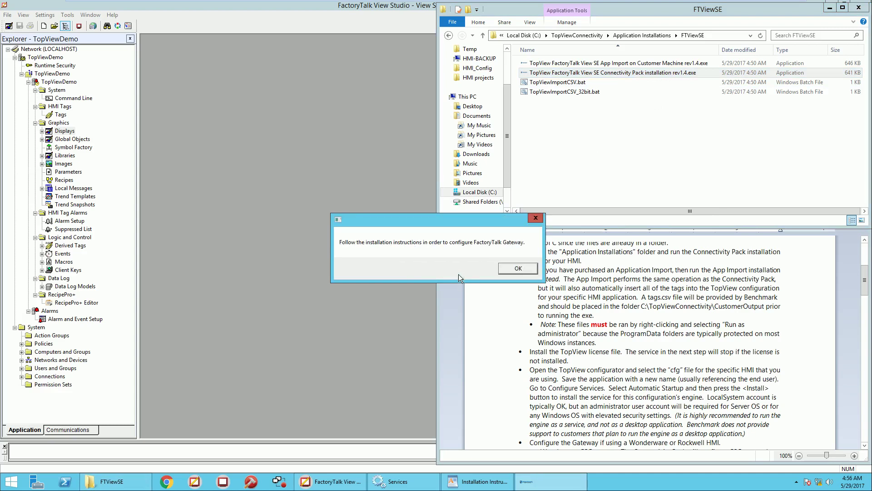
{"action": "left_click", "coordinate": [517, 270]}
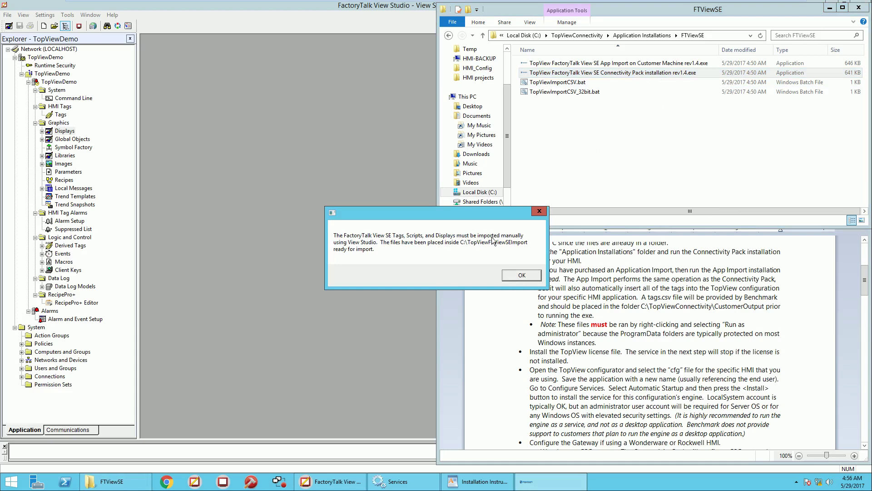
{"action": "left_click", "coordinate": [521, 278]}
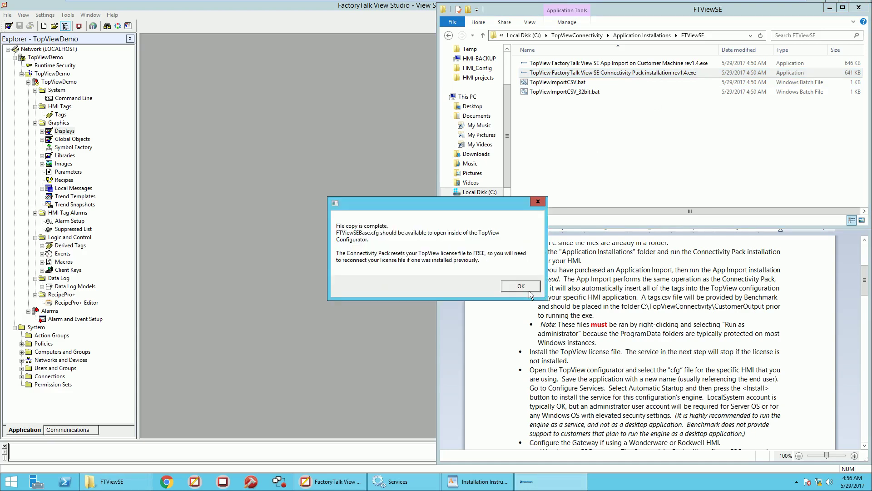
{"action": "left_click", "coordinate": [523, 286]}
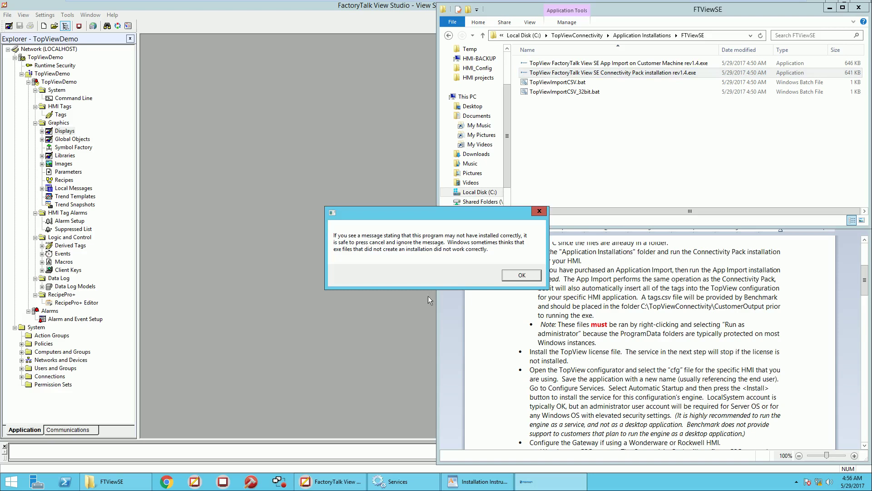
{"action": "left_click", "coordinate": [524, 275]}
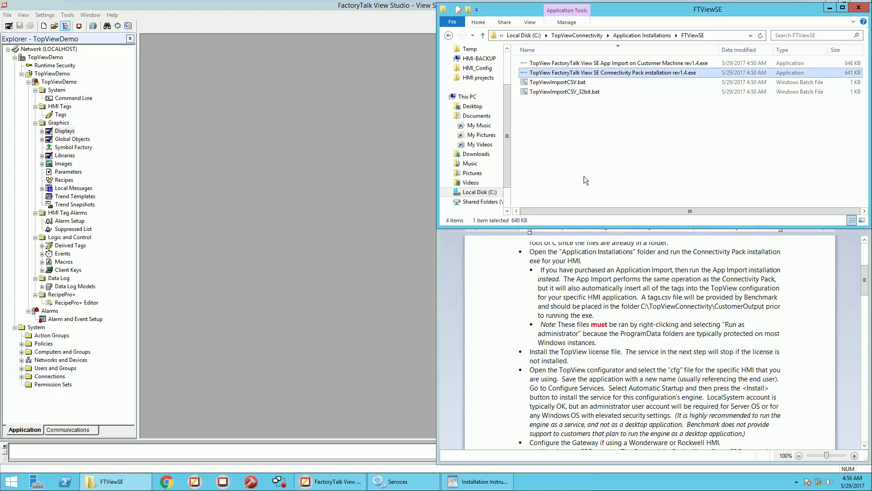
Open the TopViewFTViewSEImport folder on Local Disk (C:) to view the files placed there for import
{"action": "left_click", "coordinate": [593, 150]}
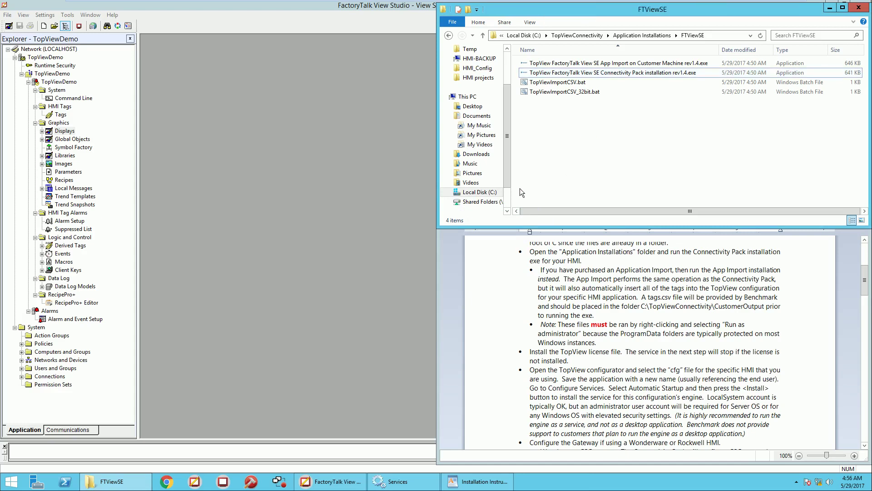
{"action": "left_click", "coordinate": [497, 195]}
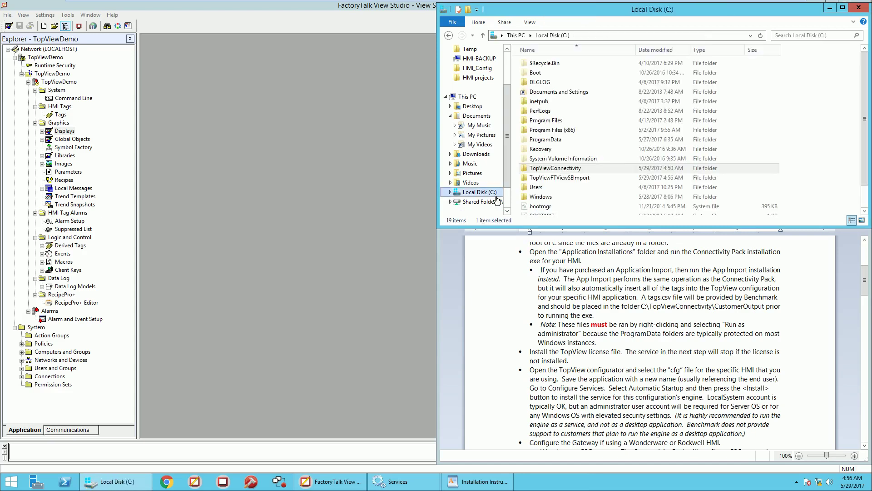
{"action": "double_click", "coordinate": [561, 182]}
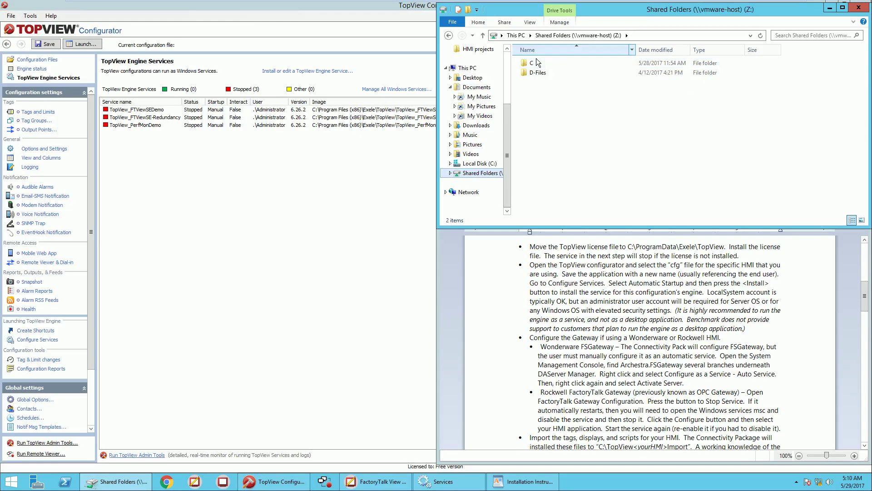
Copy the TV_OPC_Integrator license text file from the C\temp folder on the shared Z: drive
{"action": "double_click", "coordinate": [536, 63]}
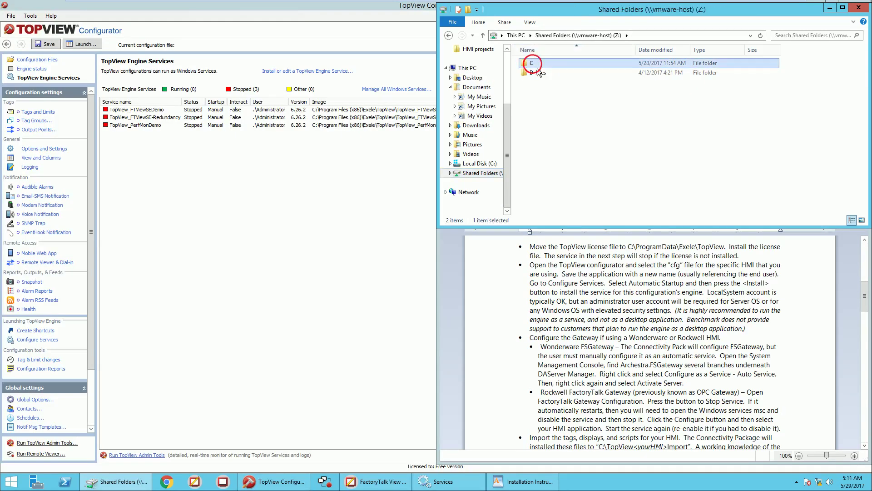
{"action": "scroll", "coordinate": [536, 186], "scroll_direction": "down", "scroll_amount": 5}
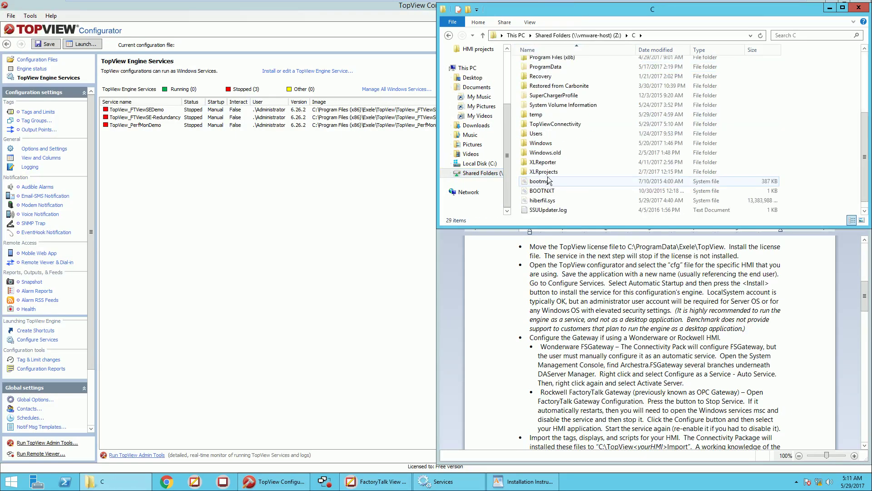
{"action": "double_click", "coordinate": [545, 122]}
{"action": "left_click", "coordinate": [609, 72]}
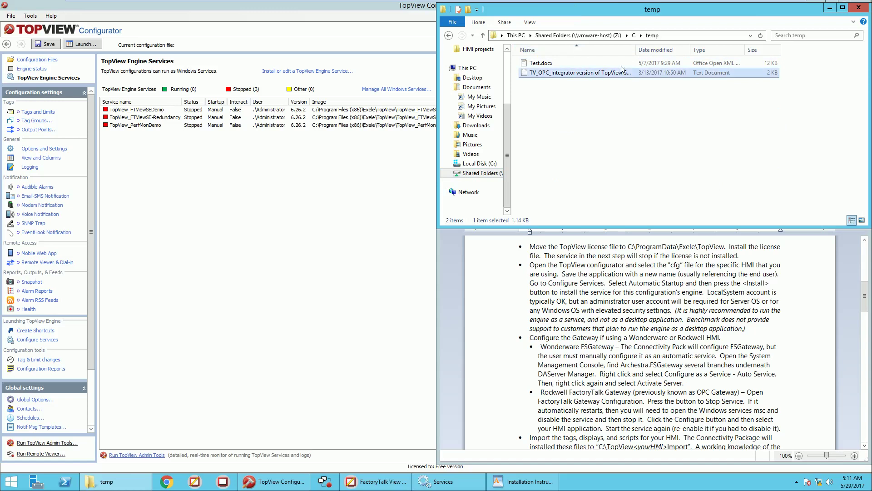
{"action": "left_click_drag", "start_coordinate": [636, 50], "coordinate": [771, 54]}
{"action": "right_click", "coordinate": [704, 74]}
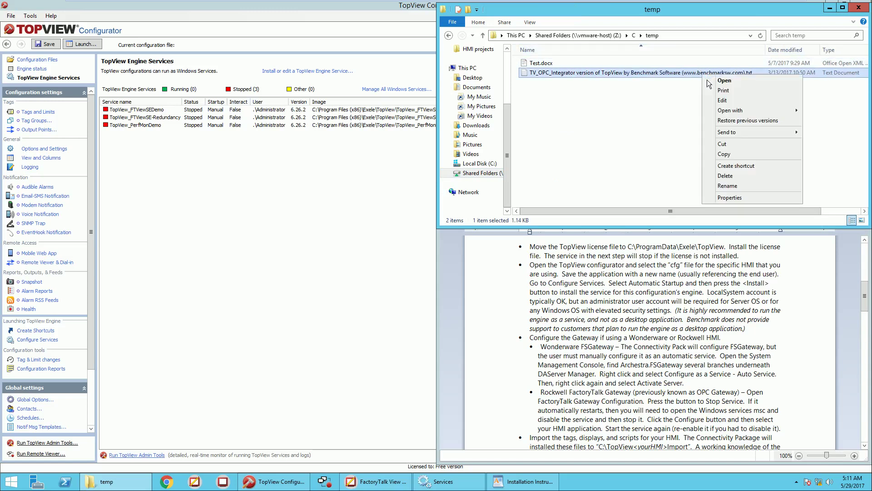
{"action": "left_click", "coordinate": [723, 154]}
Paste the copied license file into C:\ProgramData\Exele\TopView
{"action": "left_click_drag", "start_coordinate": [507, 181], "coordinate": [506, 87]}
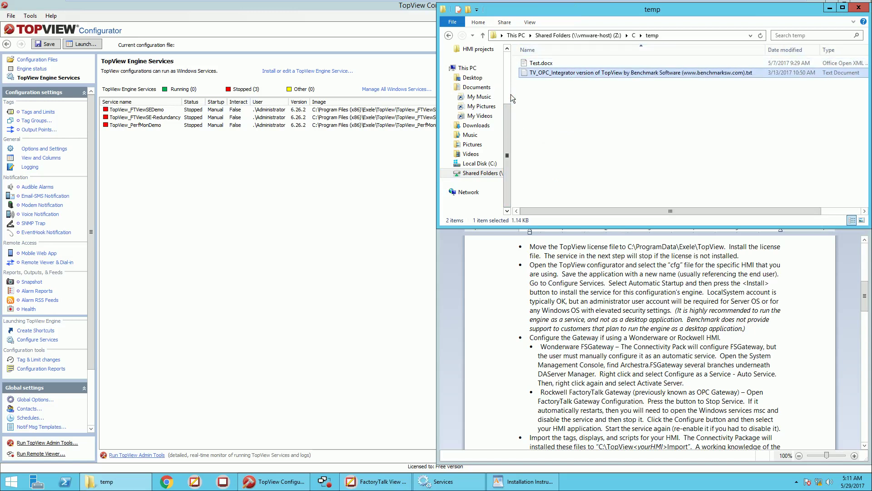
{"action": "left_click", "coordinate": [472, 92]}
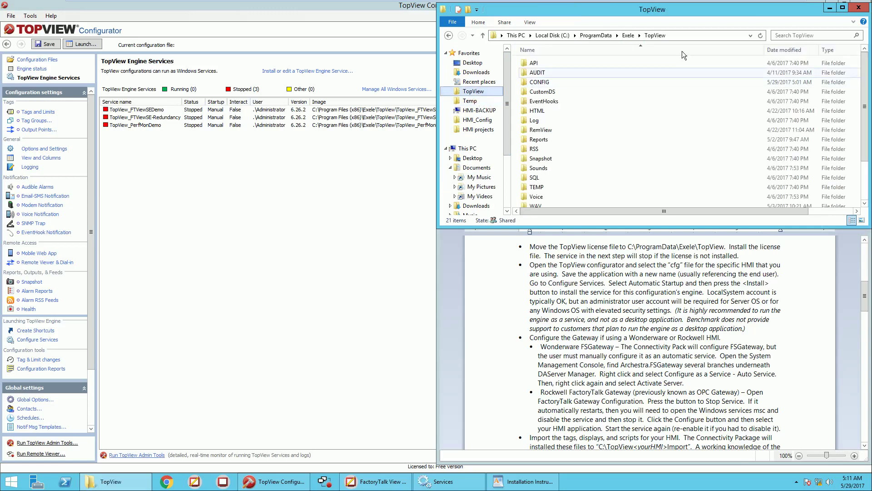
{"action": "scroll", "coordinate": [720, 187], "scroll_direction": "down", "scroll_amount": 2}
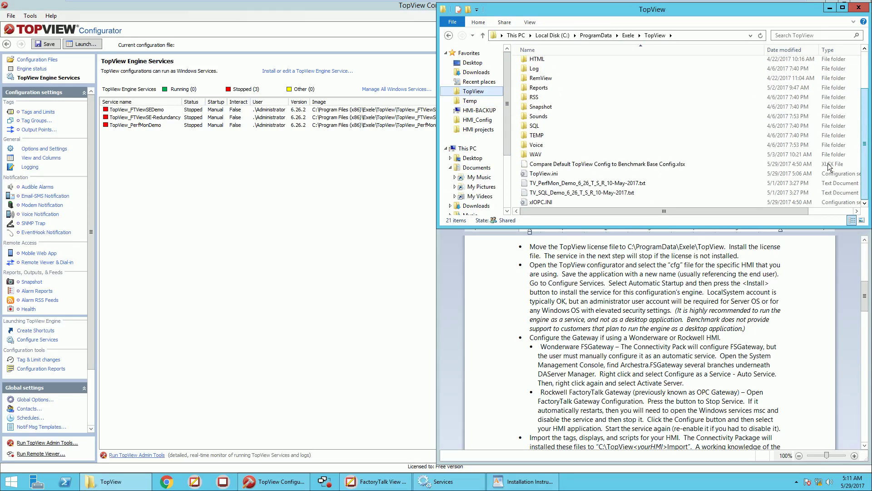
{"action": "right_click", "coordinate": [720, 189]}
{"action": "left_click", "coordinate": [756, 244]}
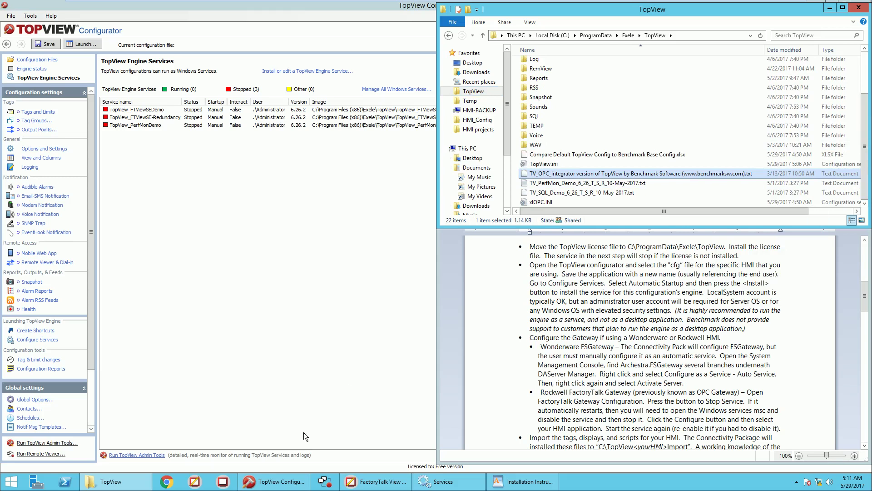
In TopView Configurator, set the OPC data source's license file to the TV_OPC_Integrator text file in the TopView folder
{"action": "left_click", "coordinate": [274, 481]}
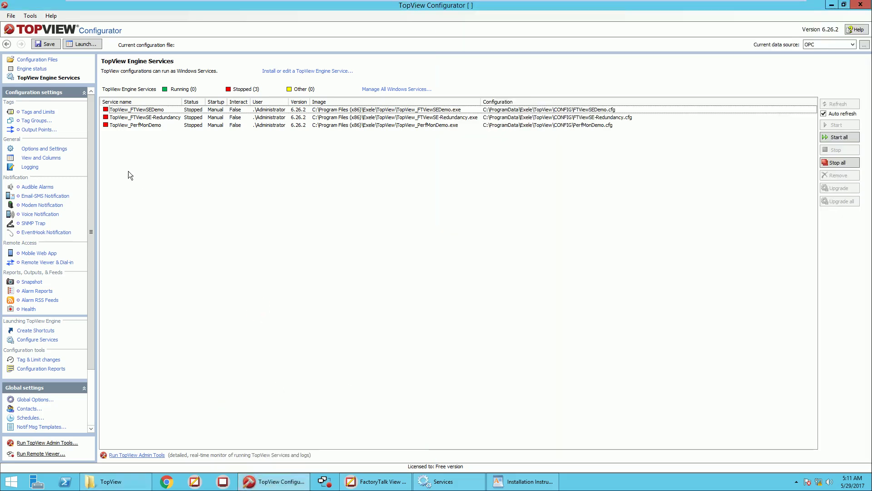
{"action": "left_click", "coordinate": [864, 45]}
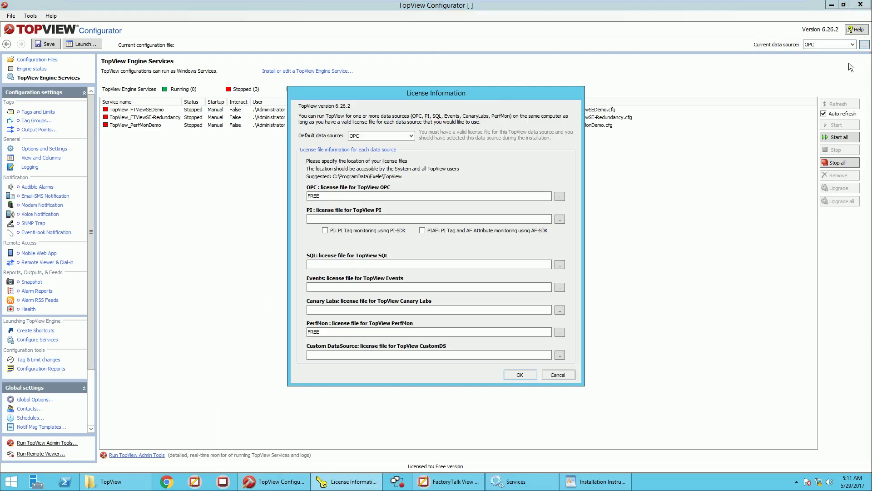
{"action": "left_click", "coordinate": [563, 200]}
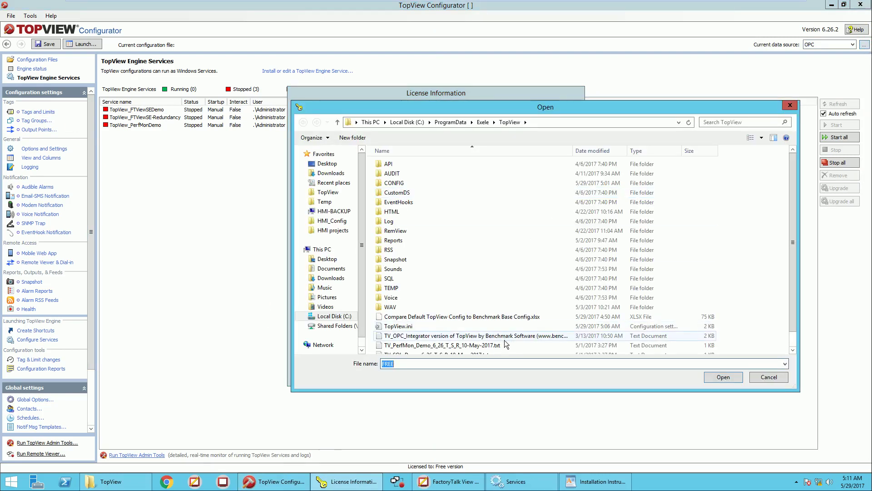
{"action": "left_click", "coordinate": [505, 339]}
{"action": "left_click", "coordinate": [731, 381]}
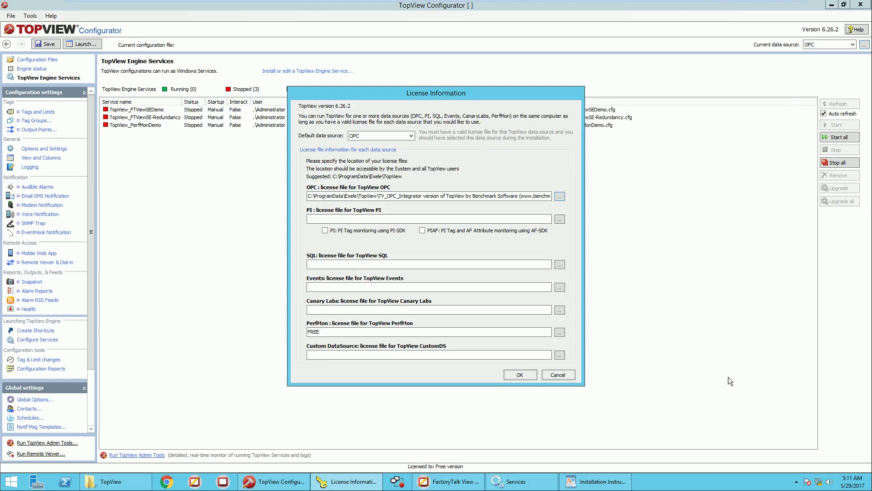
{"action": "left_click", "coordinate": [531, 378]}
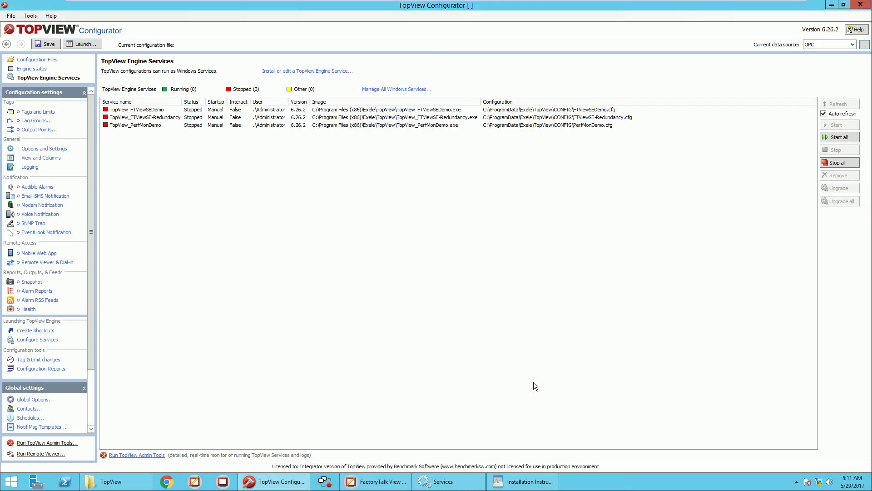
Open the FTViewSEBase.cfg configuration from the TopView CONFIG folder
{"action": "left_click", "coordinate": [51, 344]}
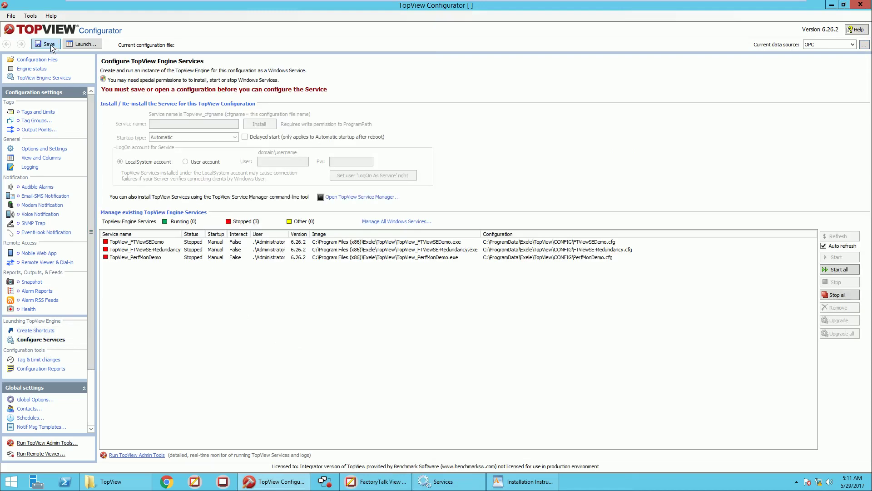
{"action": "left_click", "coordinate": [11, 16]}
{"action": "left_click", "coordinate": [41, 37]}
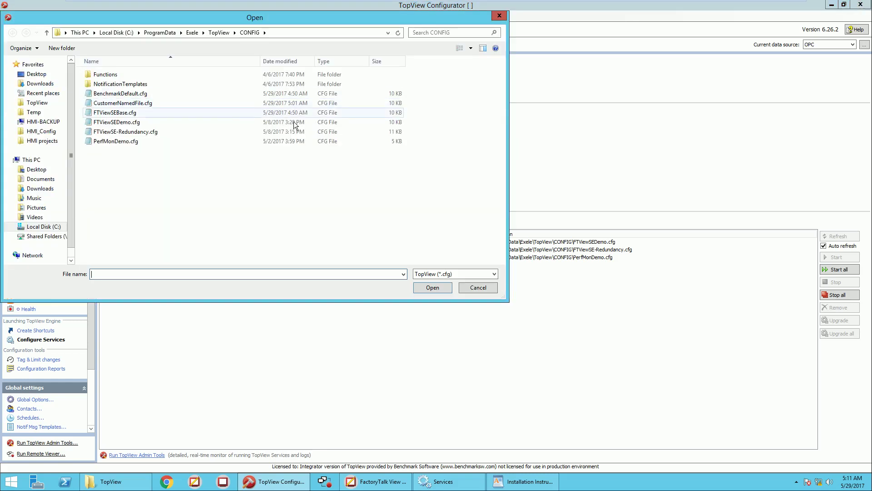
{"action": "left_click", "coordinate": [182, 112]}
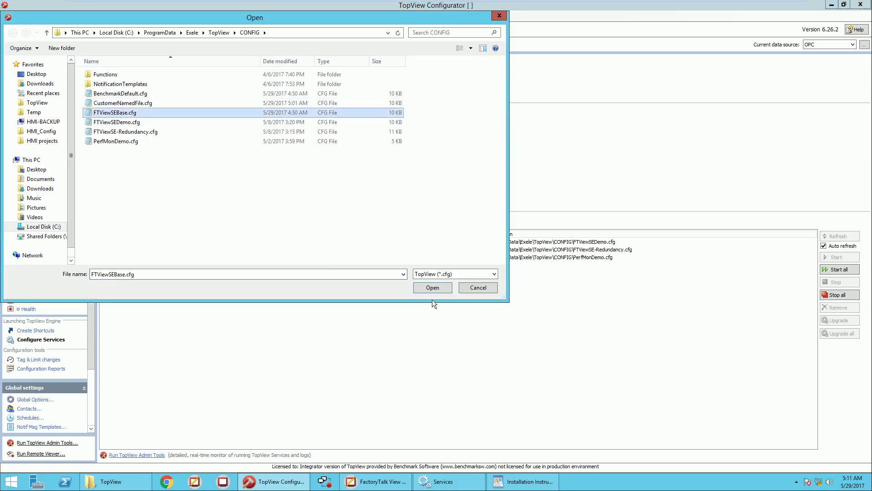
{"action": "left_click", "coordinate": [432, 288]}
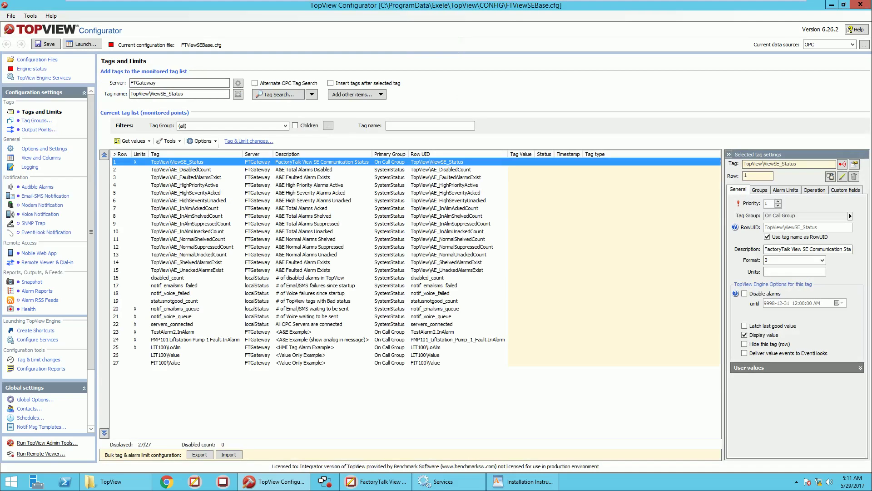
Save the open configuration under the name CustomerNamedFile.cfg in the CONFIG folder, replacing the existing file
{"action": "left_click", "coordinate": [11, 15]}
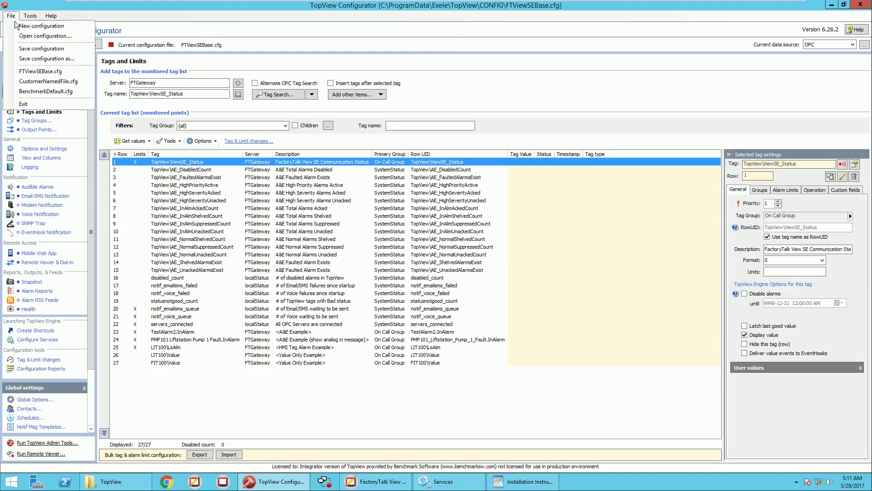
{"action": "left_click", "coordinate": [36, 61]}
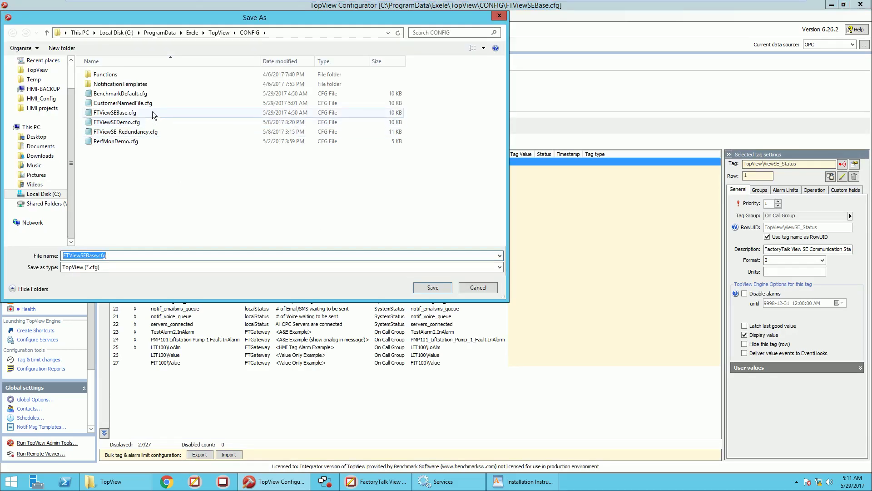
{"action": "left_click", "coordinate": [123, 103]}
{"action": "left_click", "coordinate": [446, 293]}
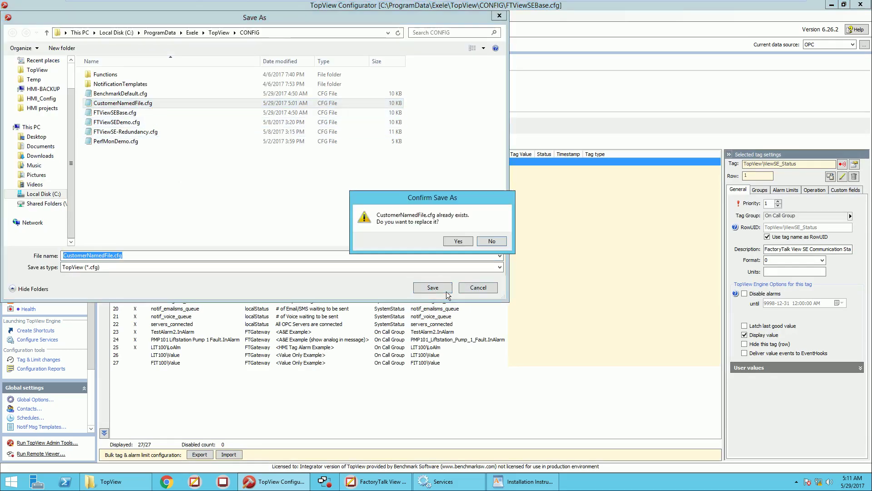
{"action": "left_click", "coordinate": [474, 245]}
{"action": "left_click", "coordinate": [475, 274]}
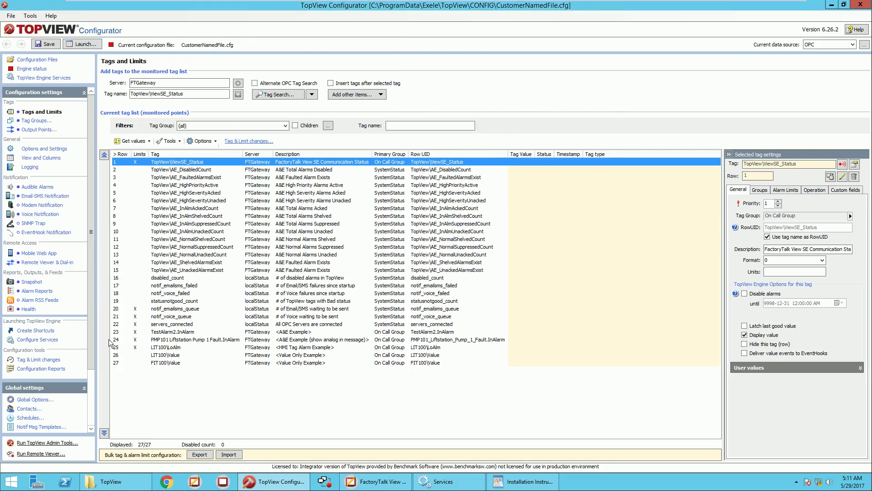
Install the TopView_CustomerNamedFile engine service with Automatic startup under the LocalSystem account and start it
{"action": "left_click", "coordinate": [59, 343]}
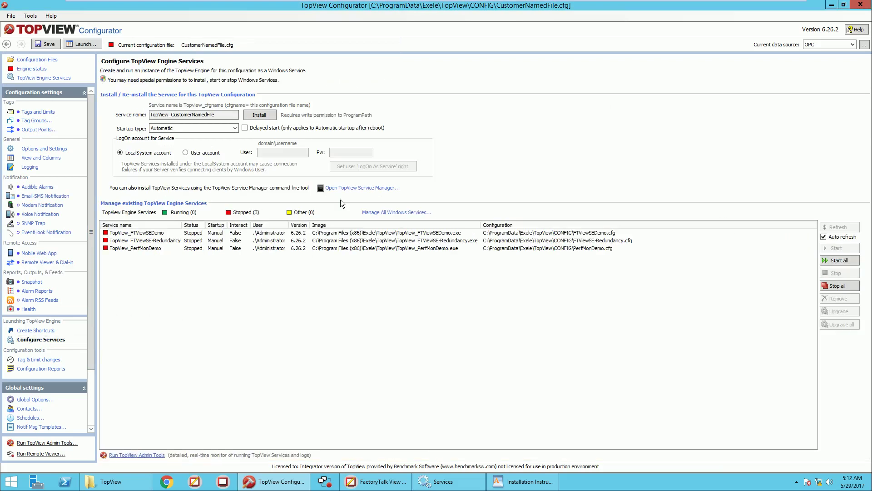
{"action": "left_click", "coordinate": [238, 130]}
{"action": "left_click", "coordinate": [238, 129]}
{"action": "left_click", "coordinate": [265, 117]}
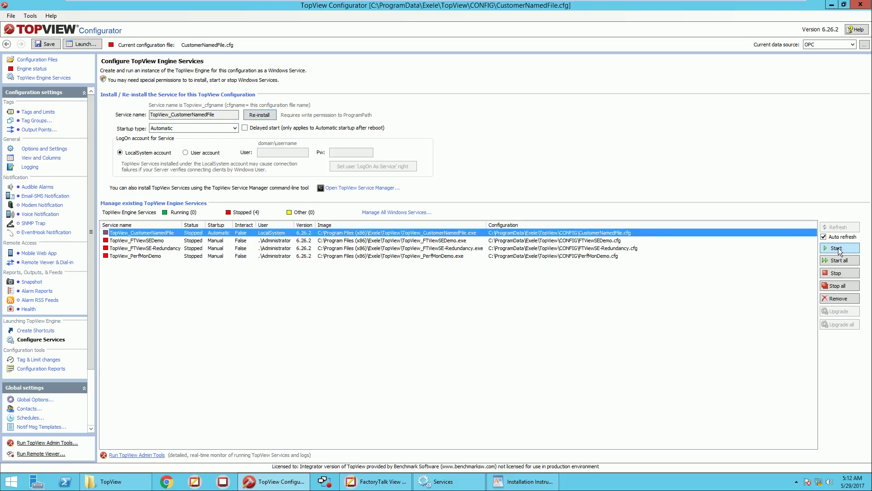
{"action": "left_click", "coordinate": [840, 252]}
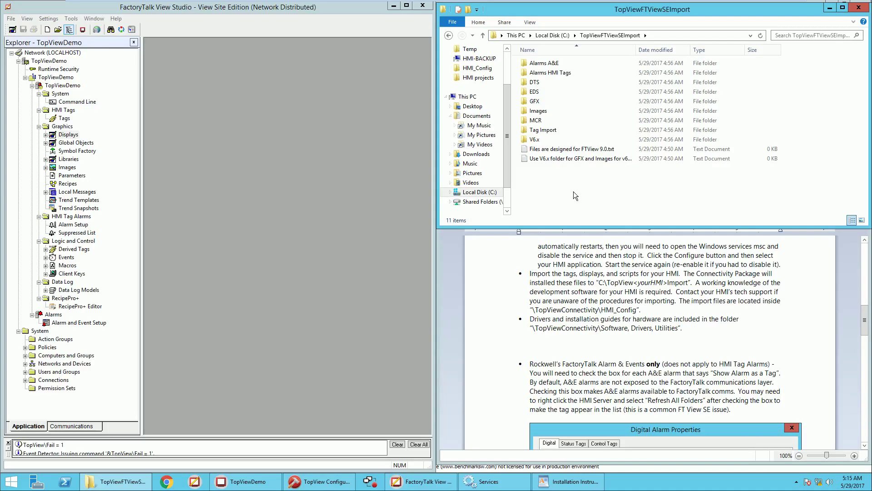
In FactoryTalk View Studio, add the three .gfx displays from C:\TopViewFTViewSEImport\GFX to the application's Displays, overwriting existing ones
{"action": "right_click", "coordinate": [69, 135]}
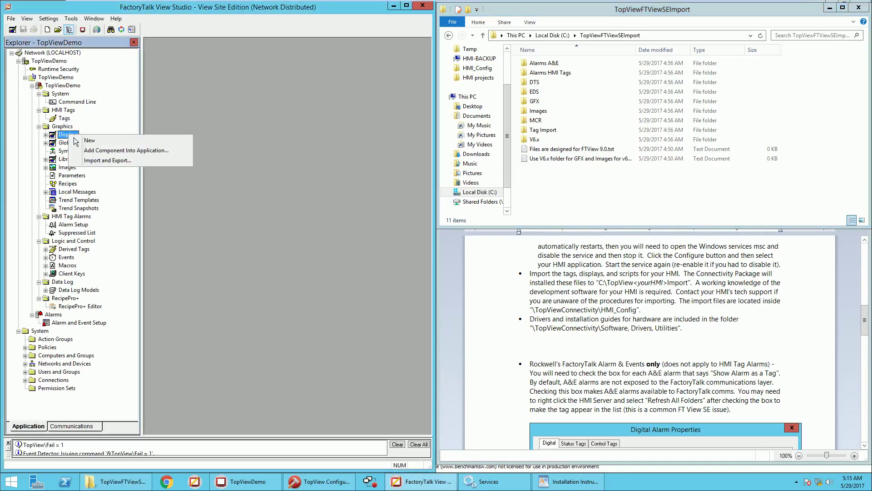
{"action": "left_click", "coordinate": [120, 160]}
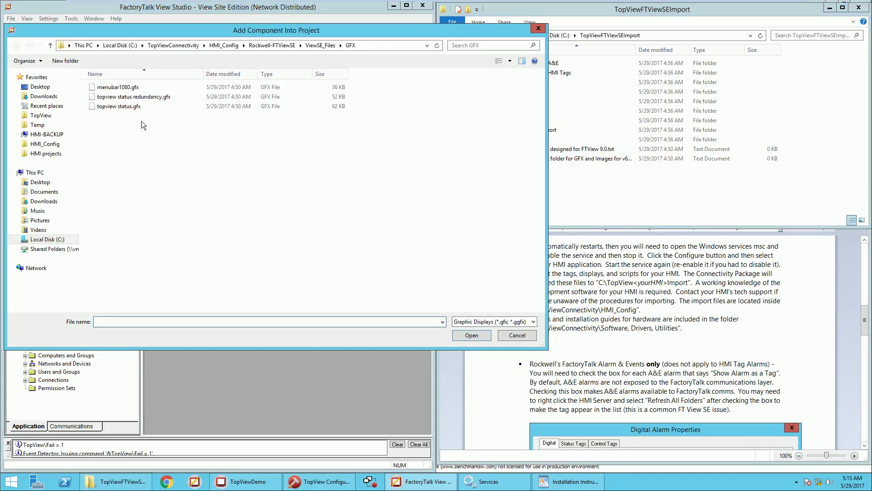
{"action": "left_click", "coordinate": [46, 239]}
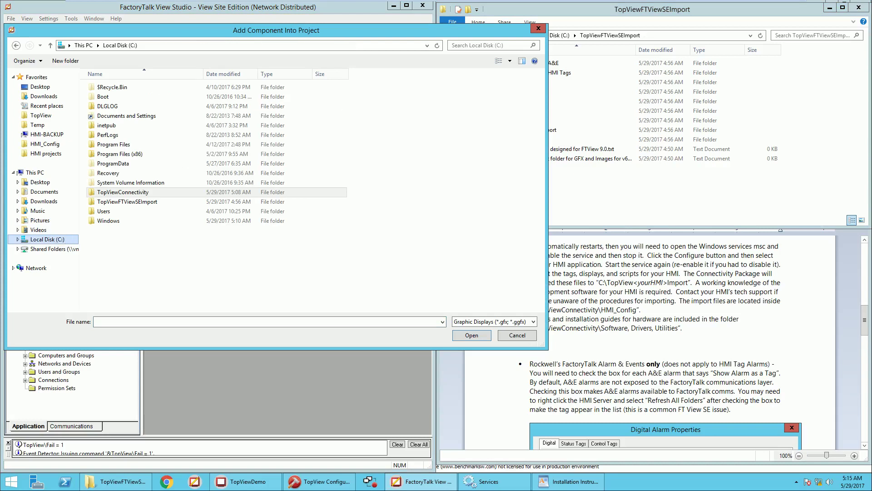
{"action": "double_click", "coordinate": [135, 201]}
{"action": "double_click", "coordinate": [135, 126]}
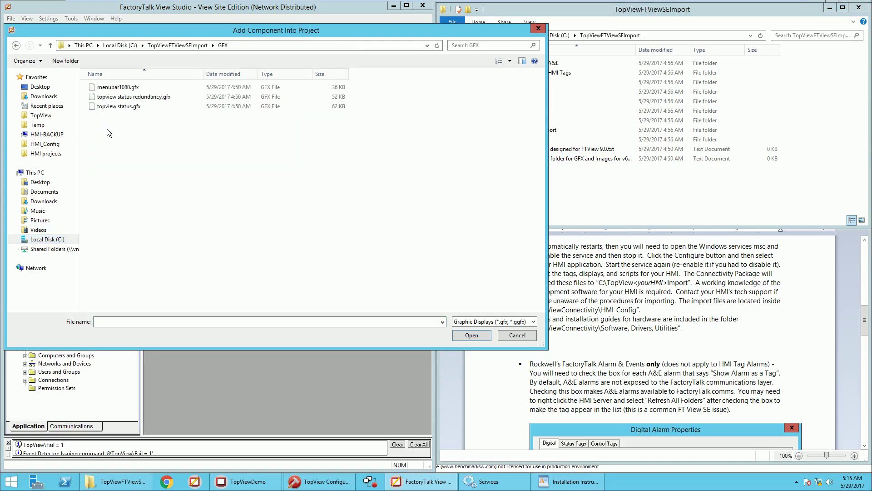
{"action": "left_click_drag", "start_coordinate": [143, 116], "coordinate": [136, 86]}
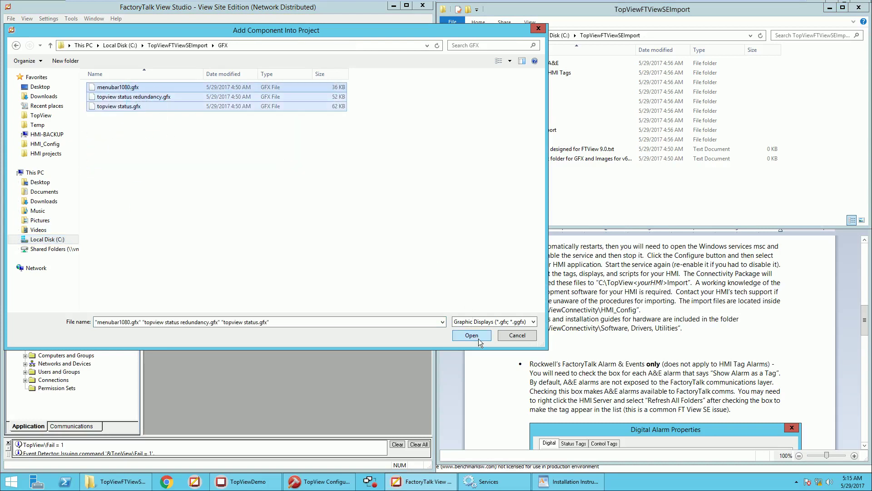
{"action": "left_click", "coordinate": [471, 335]}
{"action": "left_click", "coordinate": [199, 257]}
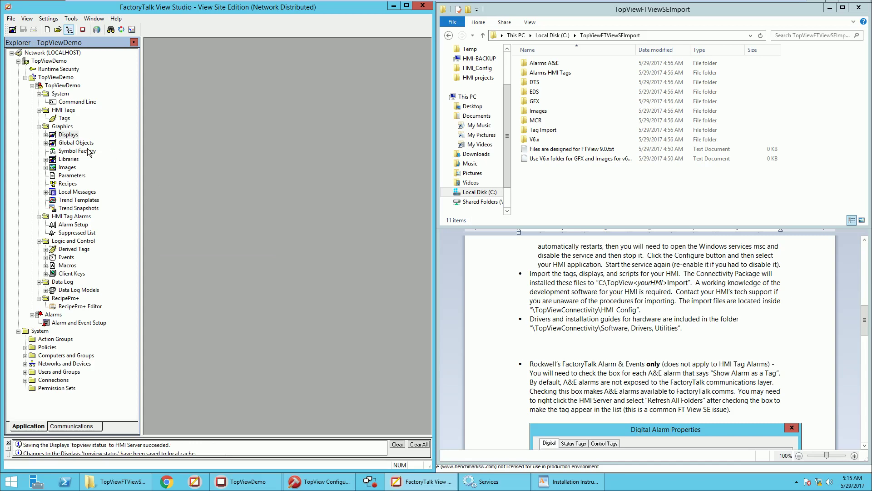
Add topview.dts from the import folder's DTS subfolder to the application's Derived Tags, overwriting the existing file
{"action": "left_click", "coordinate": [538, 103]}
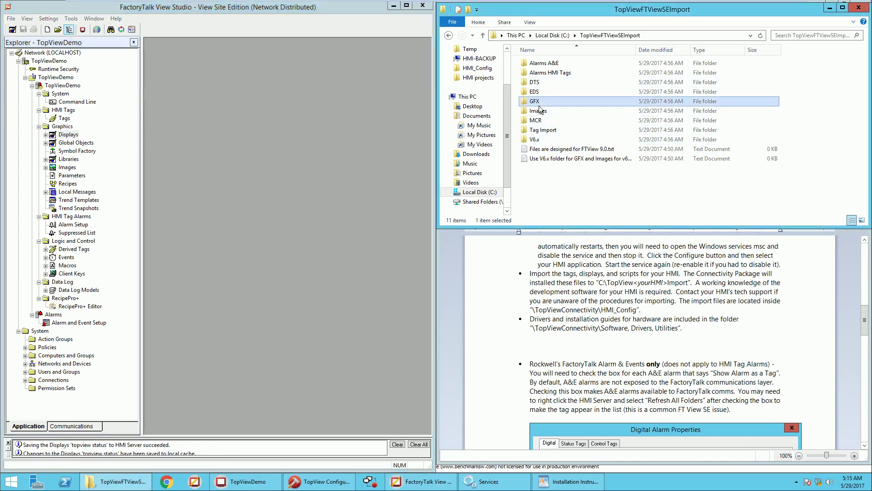
{"action": "right_click", "coordinate": [76, 251]}
{"action": "left_click", "coordinate": [113, 261]}
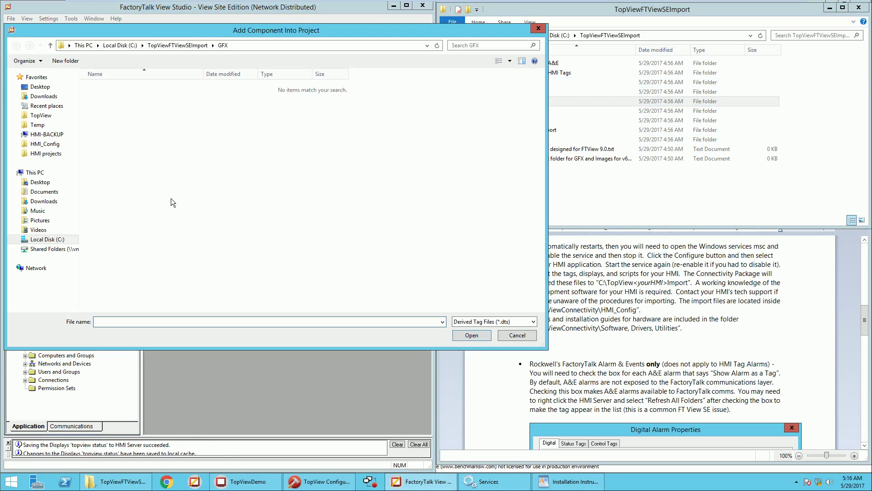
{"action": "left_click", "coordinate": [198, 46]}
{"action": "double_click", "coordinate": [116, 113]}
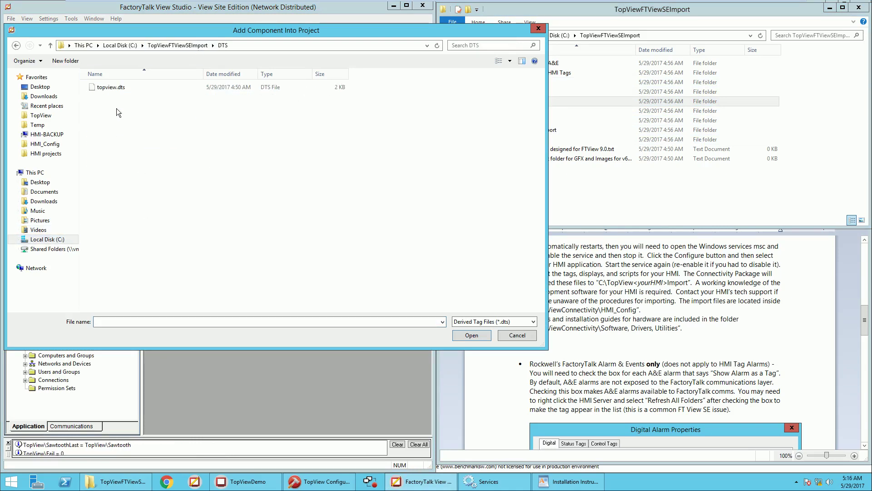
{"action": "left_click", "coordinate": [113, 88]}
{"action": "left_click", "coordinate": [472, 335]}
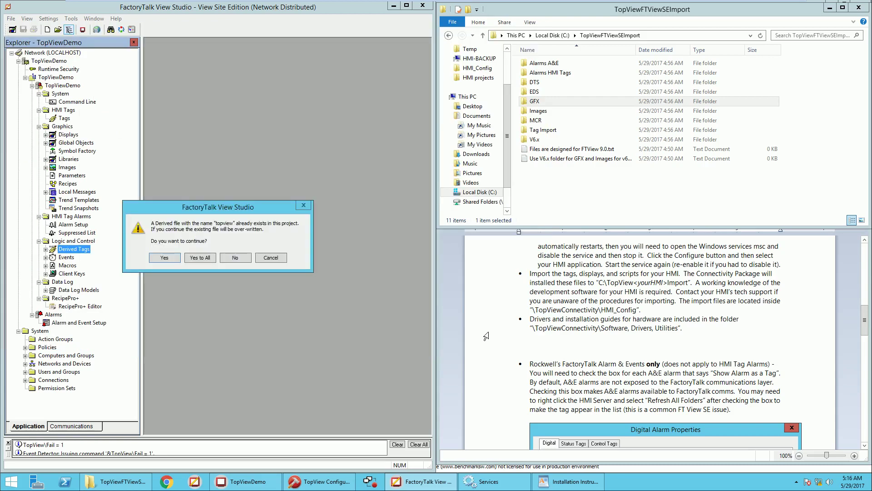
{"action": "left_click", "coordinate": [204, 261]}
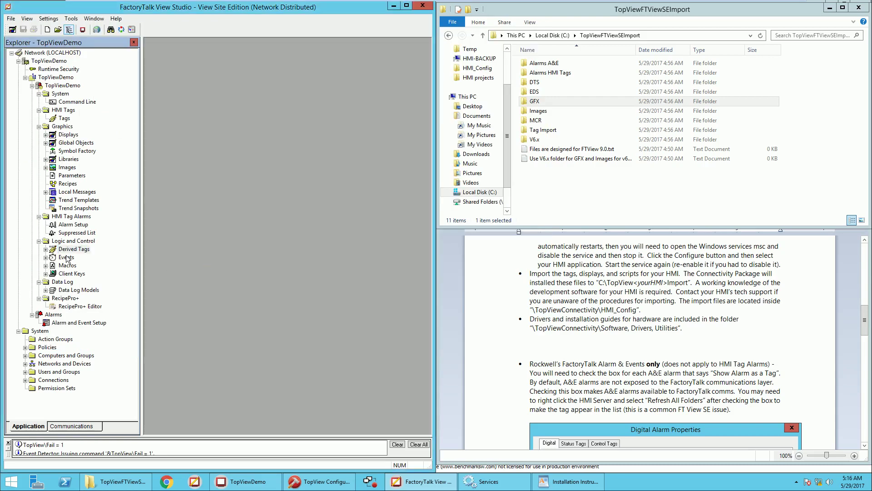
Add topview.eds and topviewbackup.eds from the EDS import folder to the application's Events, overwriting existing files
{"action": "right_click", "coordinate": [66, 257]}
{"action": "left_click", "coordinate": [109, 275]}
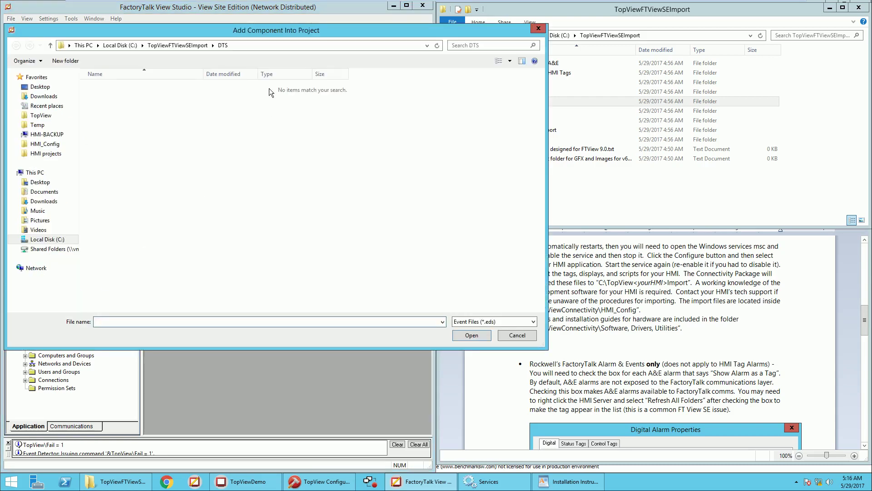
{"action": "left_click", "coordinate": [198, 46]}
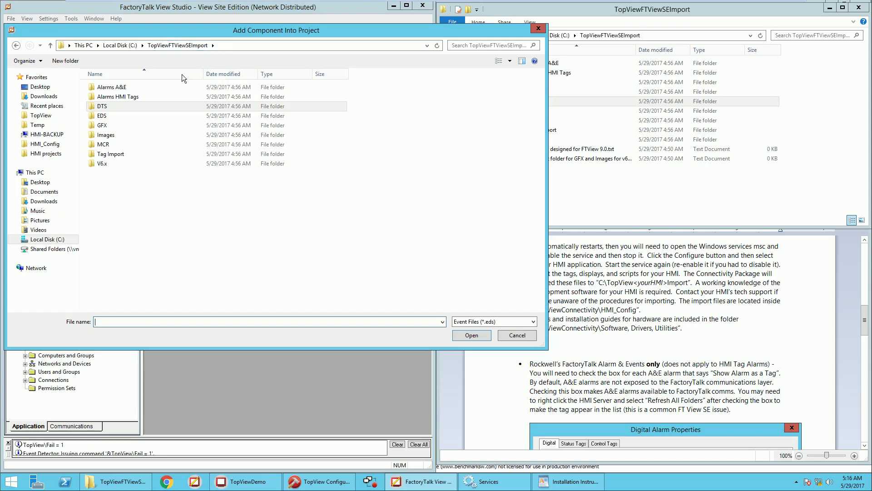
{"action": "double_click", "coordinate": [103, 116]}
{"action": "left_click_drag", "start_coordinate": [172, 166], "coordinate": [112, 85]}
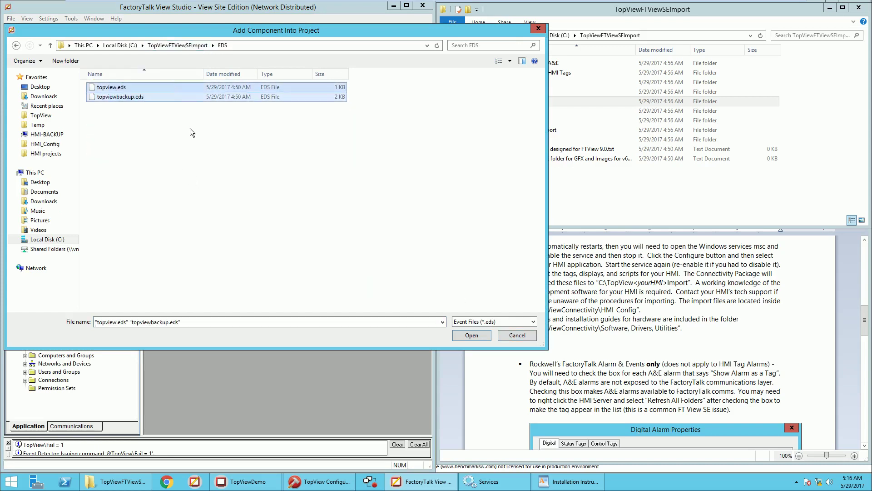
{"action": "left_click", "coordinate": [489, 338]}
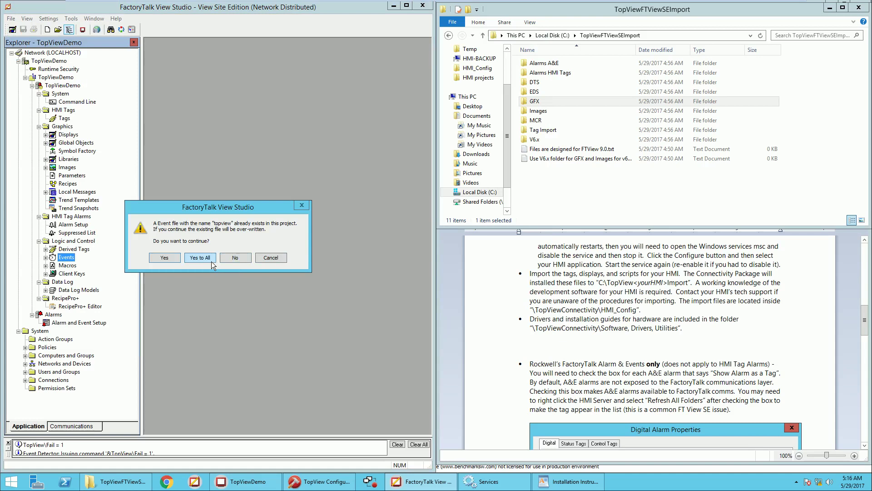
{"action": "left_click", "coordinate": [212, 261]}
Add topvieweventsderivedtags.mcr from the MCR import folder to the application's Macros, overwriting the existing macro
{"action": "right_click", "coordinate": [73, 265]}
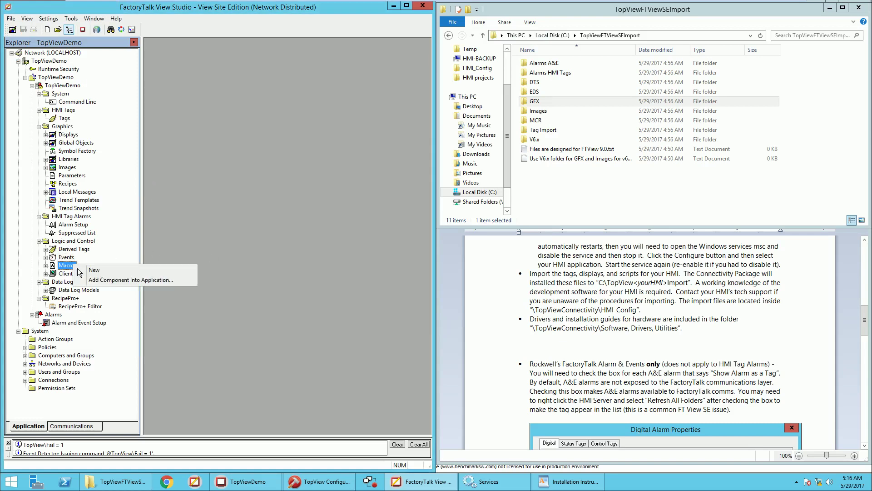
{"action": "left_click", "coordinate": [116, 282]}
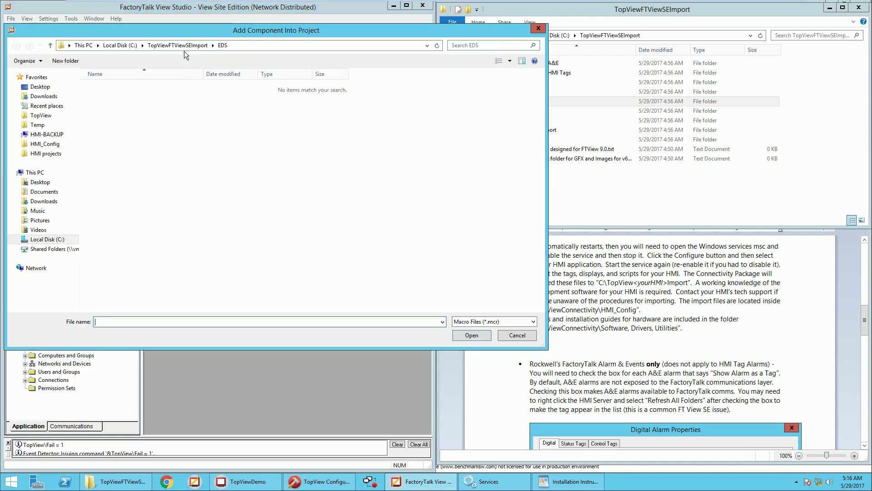
{"action": "left_click", "coordinate": [182, 45]}
{"action": "double_click", "coordinate": [110, 147]}
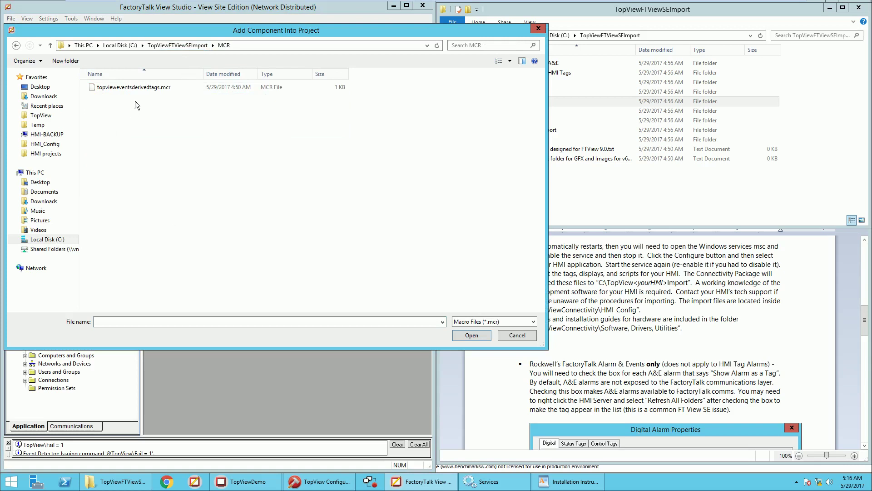
{"action": "left_click", "coordinate": [227, 87]}
{"action": "left_click", "coordinate": [470, 335]}
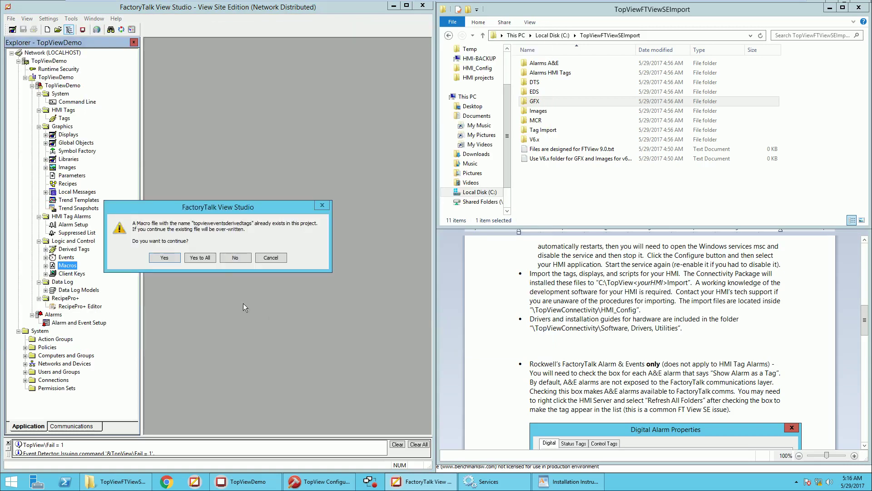
{"action": "left_click", "coordinate": [210, 258]}
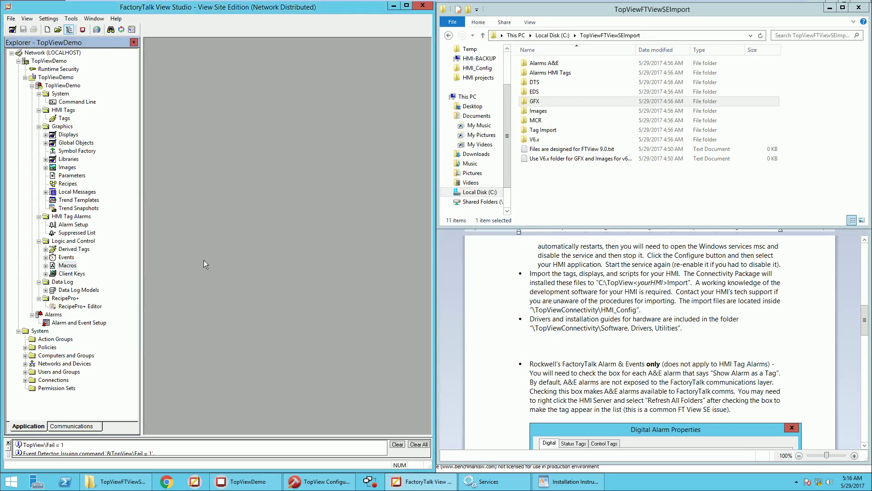
Add the bitmap images from the import folder's Images subfolder to the application's Images, overwriting all existing ones
{"action": "right_click", "coordinate": [78, 168]}
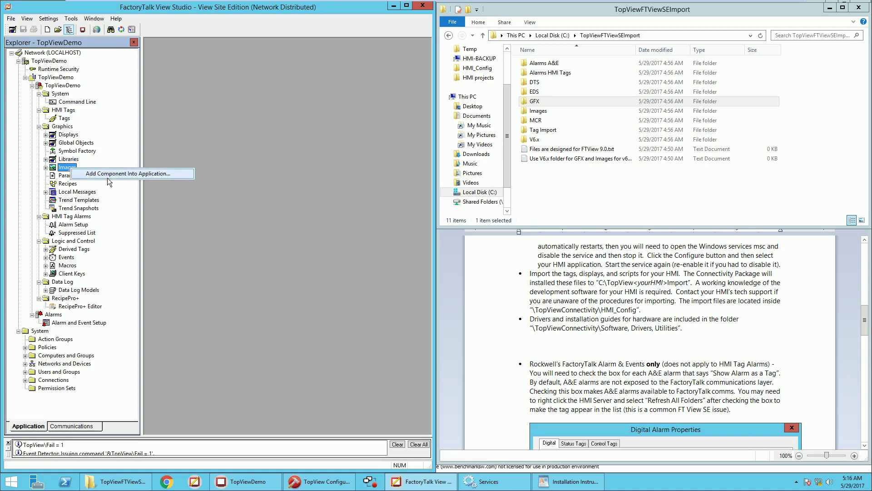
{"action": "left_click", "coordinate": [107, 178]}
{"action": "left_click", "coordinate": [159, 45]}
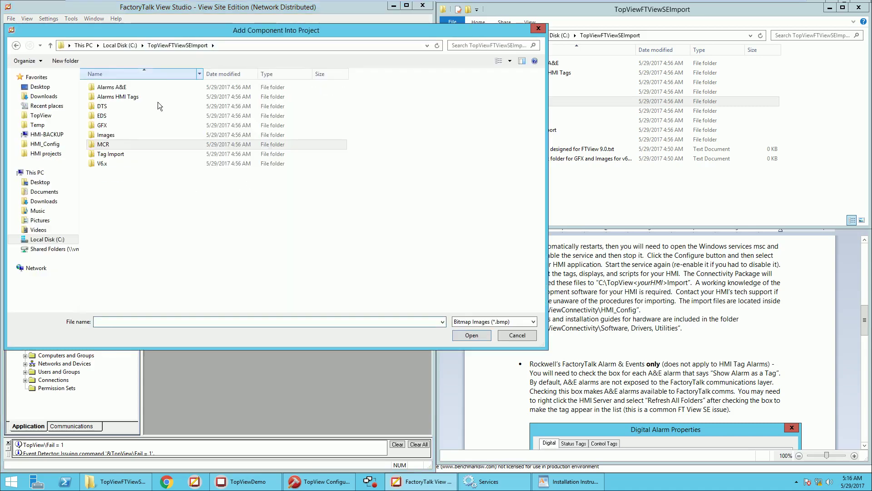
{"action": "left_click", "coordinate": [114, 136]}
{"action": "double_click", "coordinate": [115, 138]}
{"action": "left_click_drag", "start_coordinate": [166, 209], "coordinate": [109, 86]}
{"action": "left_click", "coordinate": [480, 338]}
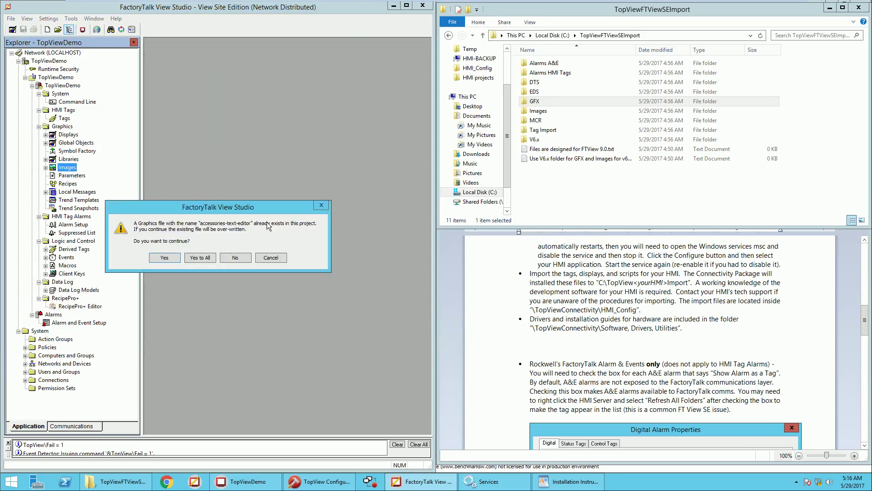
{"action": "left_click", "coordinate": [204, 257]}
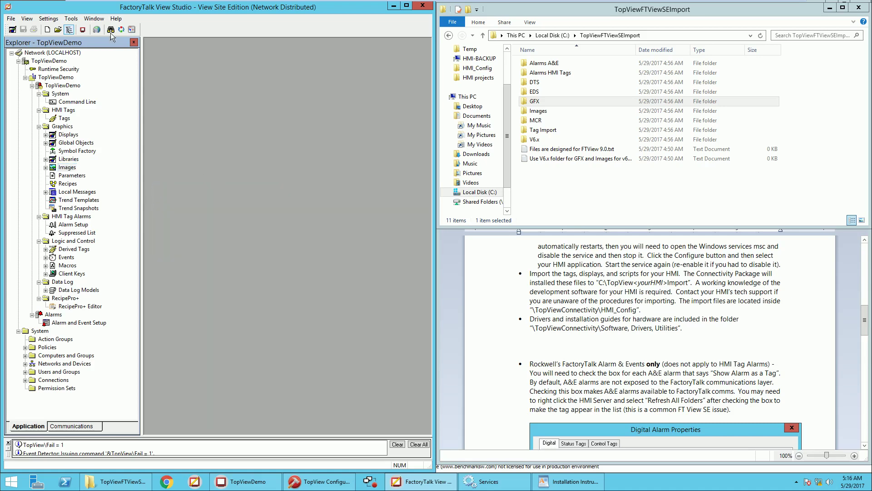
Start importing FactoryTalk View tag CSV files into a Site Edition project and open the destination project selection
{"action": "left_click", "coordinate": [71, 19]}
{"action": "mouse_move", "coordinate": [94, 19]}
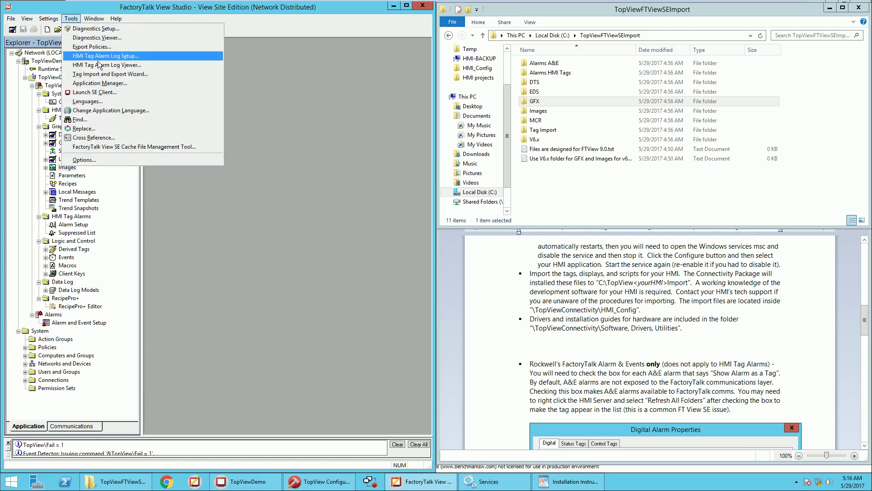
{"action": "left_click", "coordinate": [102, 74]}
{"action": "left_click", "coordinate": [415, 219]}
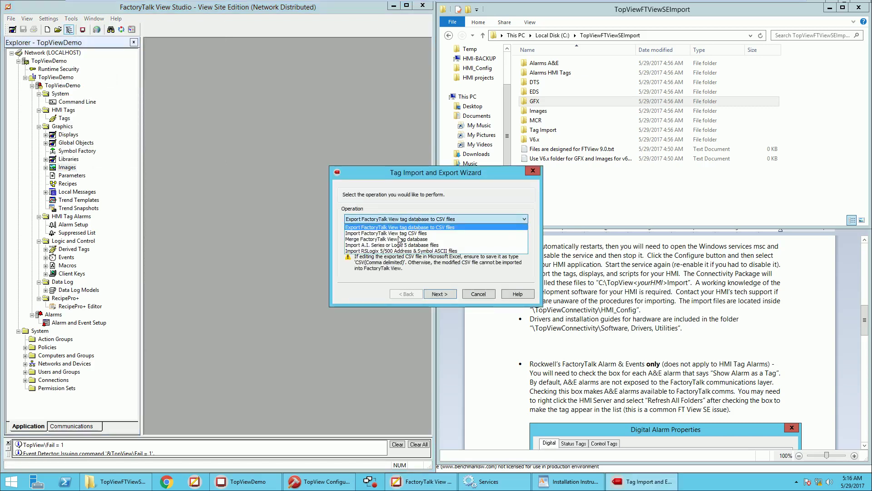
{"action": "left_click", "coordinate": [400, 226]}
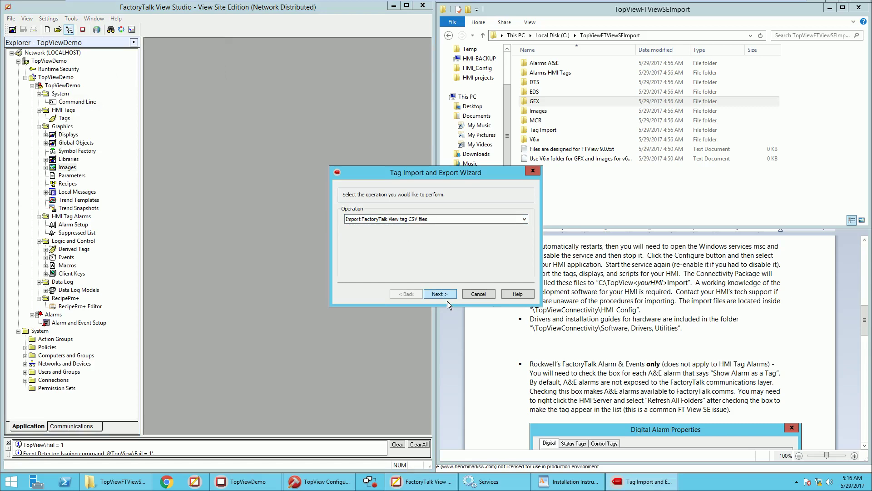
{"action": "left_click", "coordinate": [447, 299]}
{"action": "left_click", "coordinate": [469, 218]}
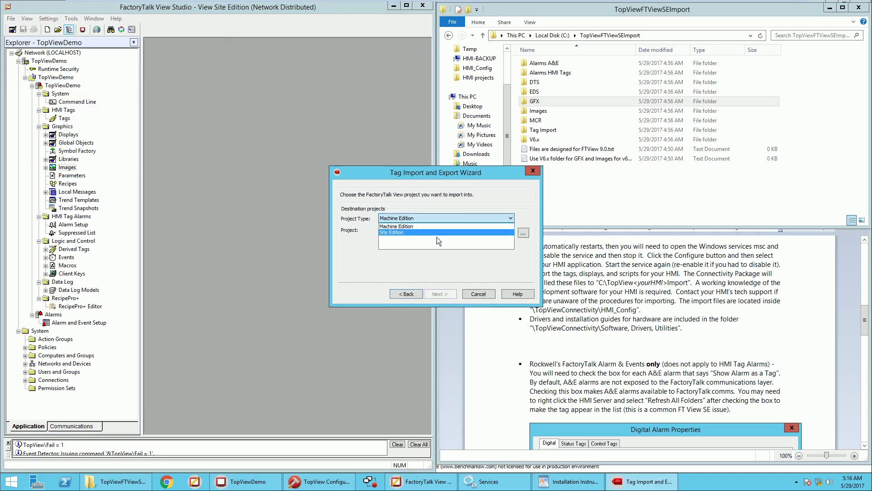
{"action": "left_click", "coordinate": [437, 232]}
{"action": "left_click", "coordinate": [528, 235]}
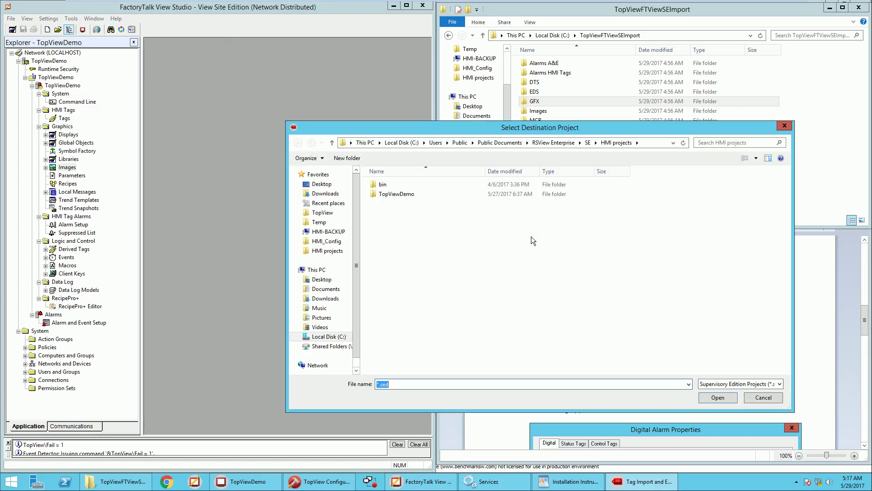
{"action": "left_click", "coordinate": [405, 194]}
{"action": "left_click", "coordinate": [328, 336]}
{"action": "double_click", "coordinate": [412, 298]}
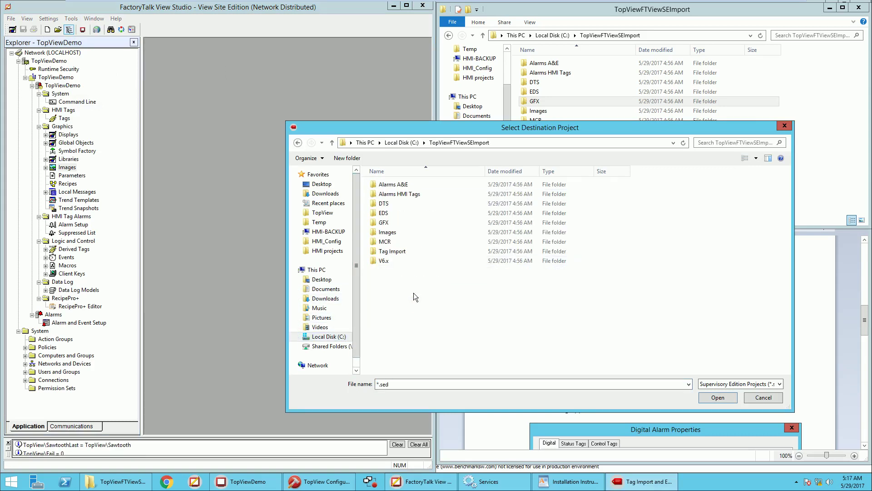
{"action": "double_click", "coordinate": [395, 252]}
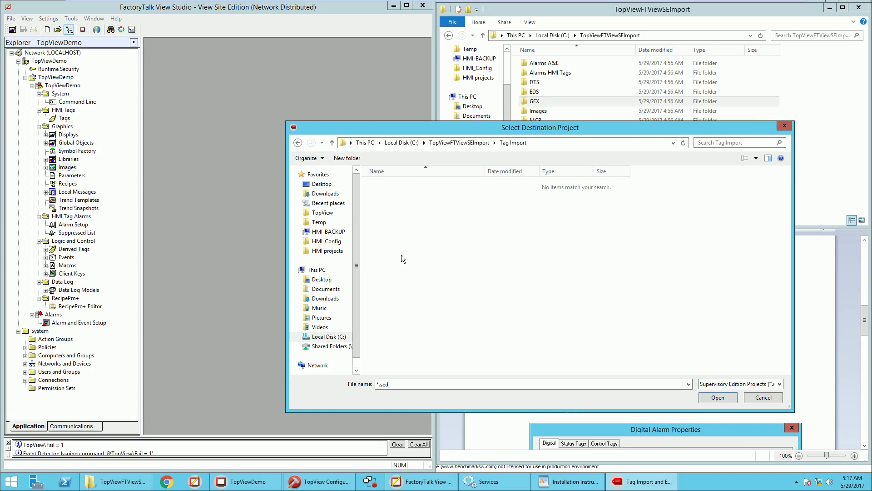
{"action": "left_click", "coordinate": [484, 148]}
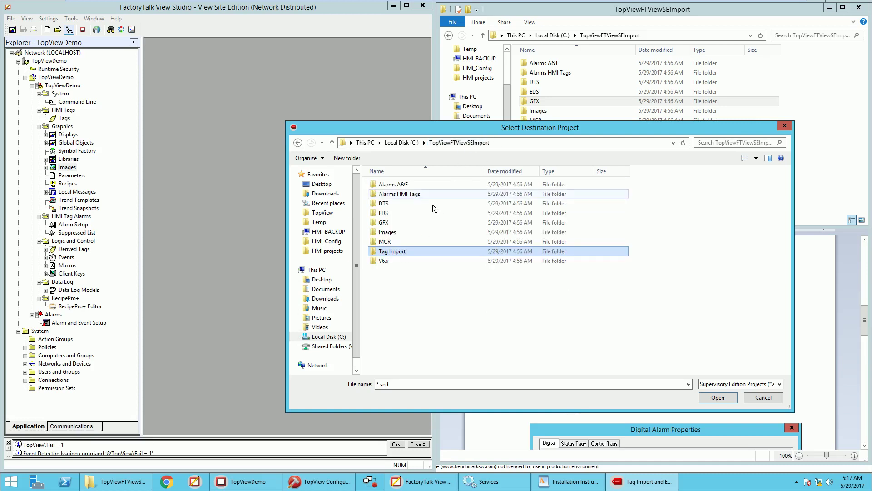
{"action": "double_click", "coordinate": [410, 197]}
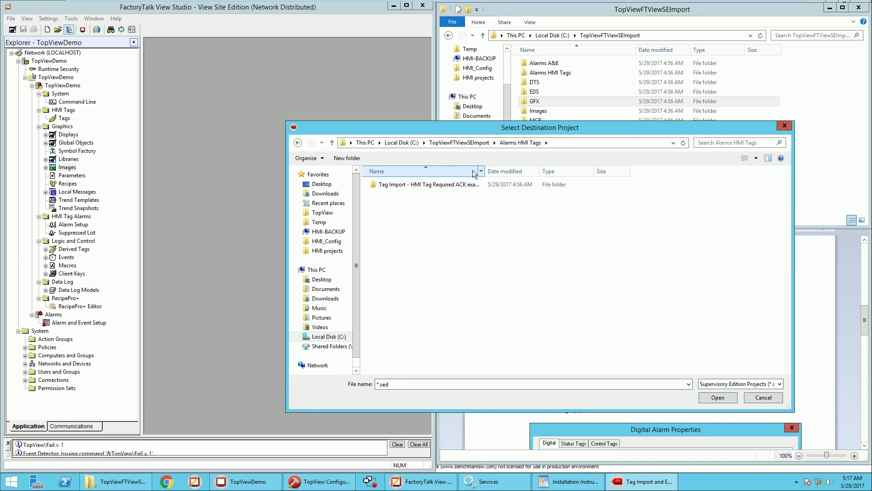
Choose TopViewDemo.sed from the TopViewDemo folder in HMI projects as the destination of the tag import
{"action": "left_click", "coordinate": [327, 250]}
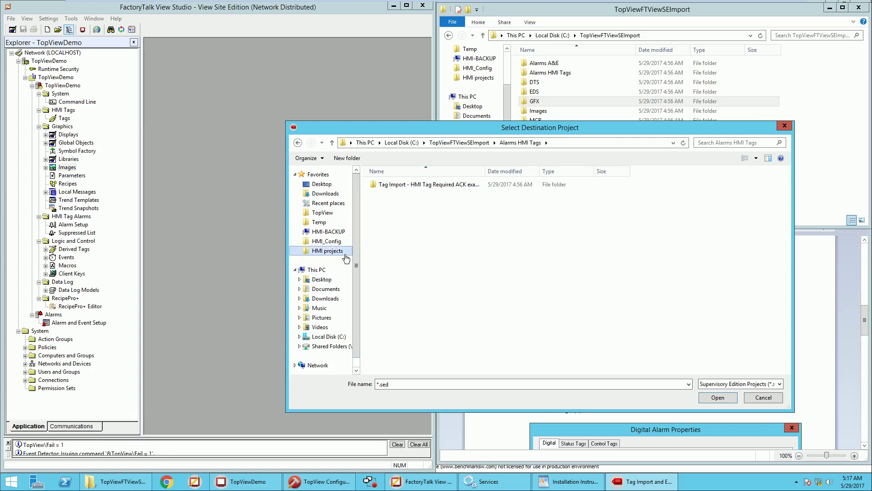
{"action": "left_click", "coordinate": [394, 198]}
{"action": "double_click", "coordinate": [394, 198]}
{"action": "left_click", "coordinate": [402, 366]}
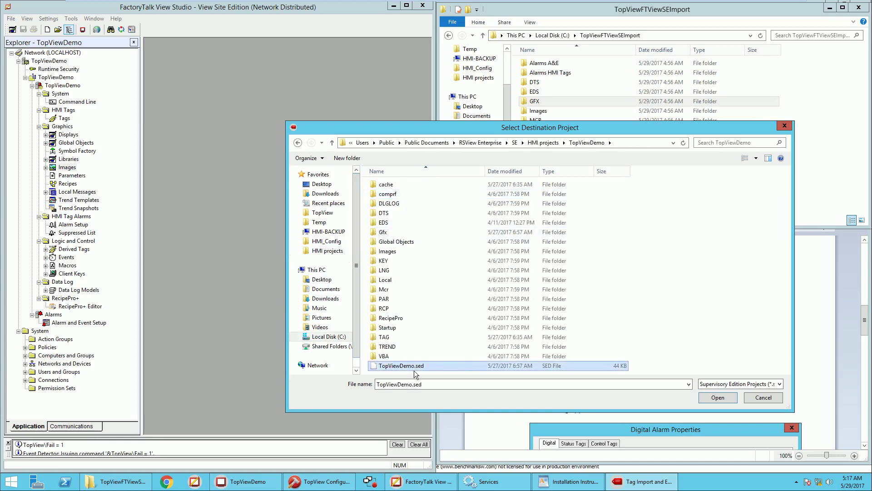
{"action": "left_click", "coordinate": [719, 402]}
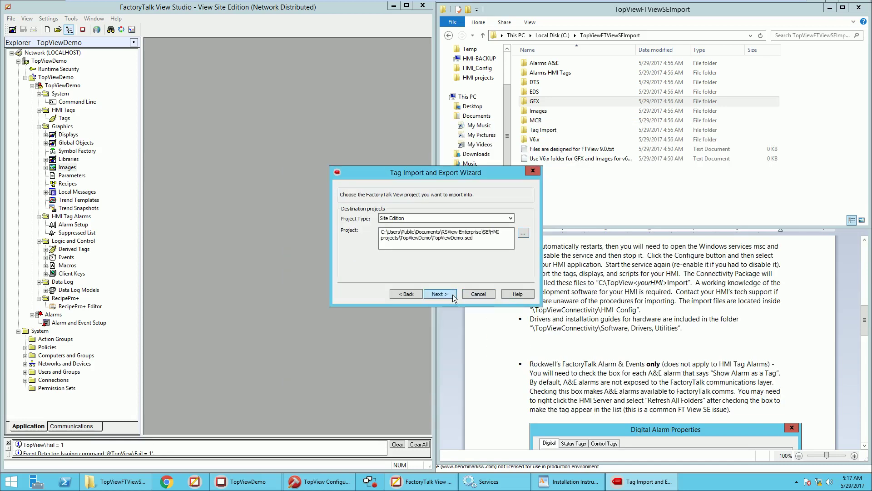
{"action": "left_click", "coordinate": [452, 294]}
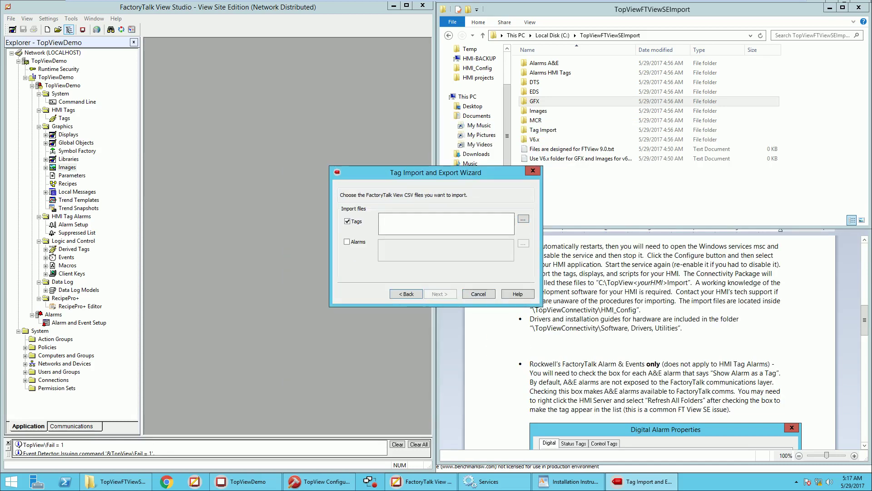
Select TopView-Tags.CSV from the Tag Import subfolder of C:\TopViewFTViewSEImport as the tags file to import
{"action": "left_click", "coordinate": [523, 219]}
{"action": "left_click", "coordinate": [345, 348]}
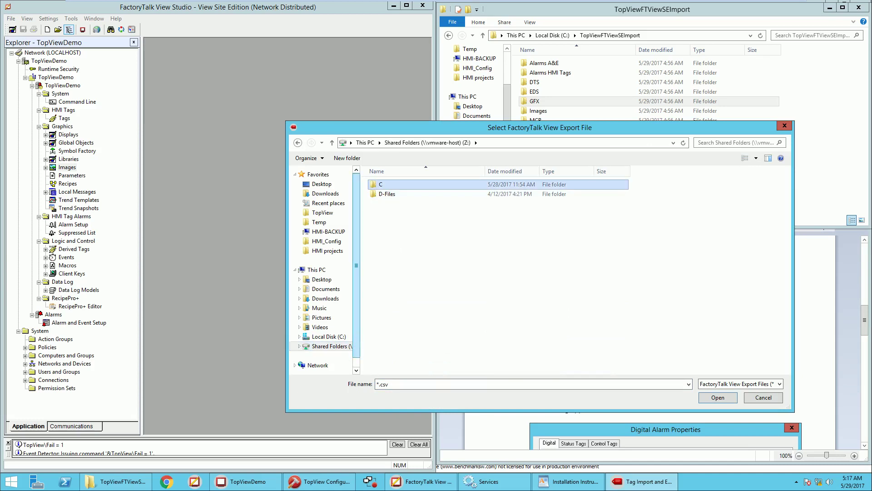
{"action": "left_click", "coordinate": [330, 337]}
{"action": "double_click", "coordinate": [396, 301]}
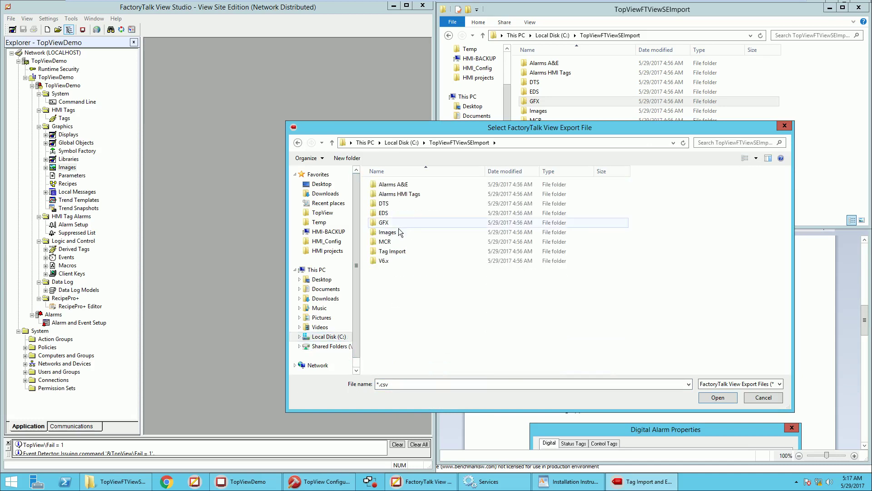
{"action": "double_click", "coordinate": [393, 251]}
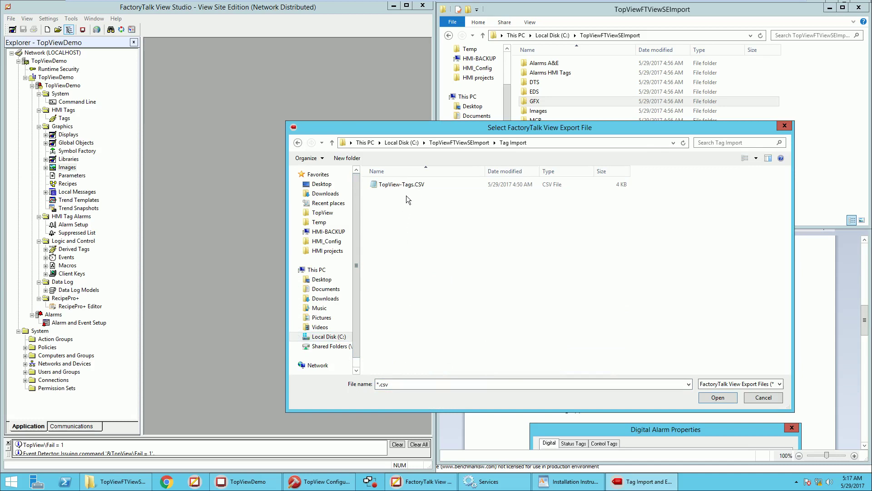
{"action": "left_click", "coordinate": [407, 187]}
{"action": "left_click", "coordinate": [717, 398]}
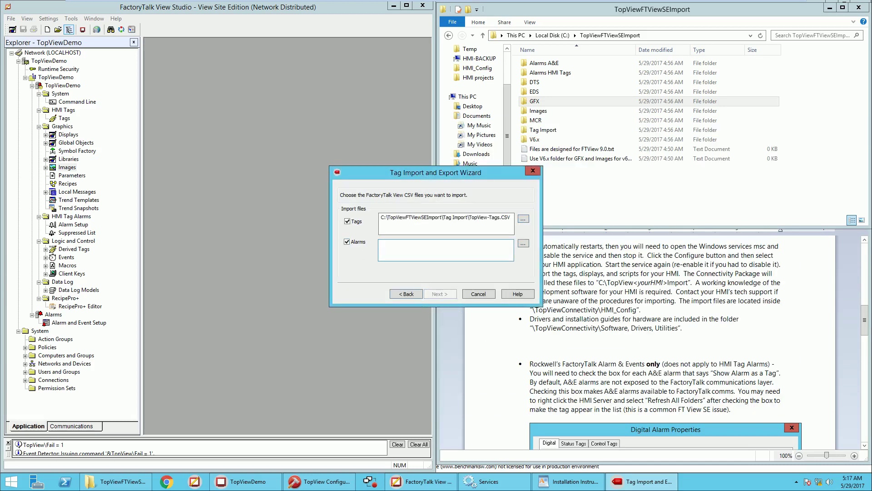
Exclude alarms, keep the option to skip existing tags, run the tag import and close its report
{"action": "left_click", "coordinate": [347, 242]}
{"action": "left_click", "coordinate": [439, 294]}
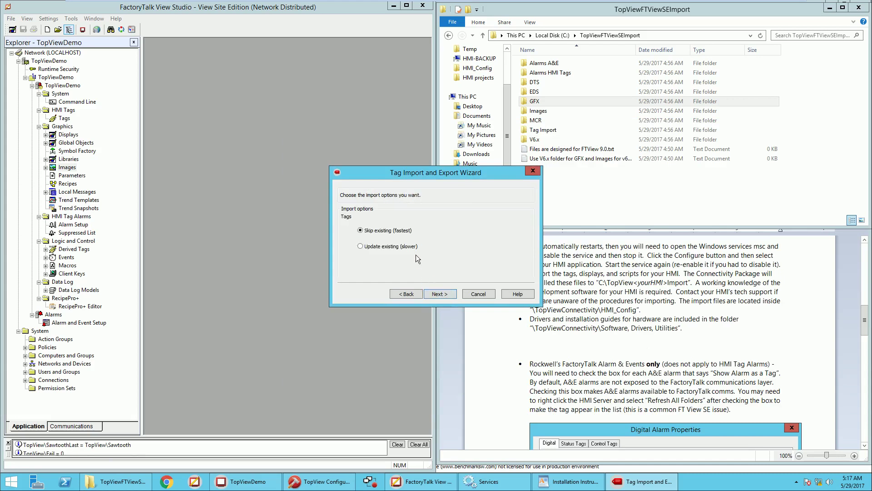
{"action": "left_click", "coordinate": [452, 298]}
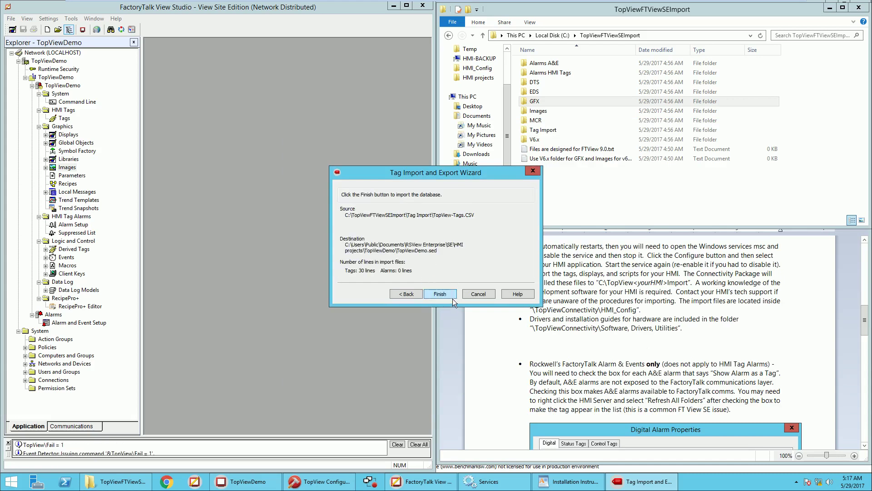
{"action": "left_click", "coordinate": [451, 298]}
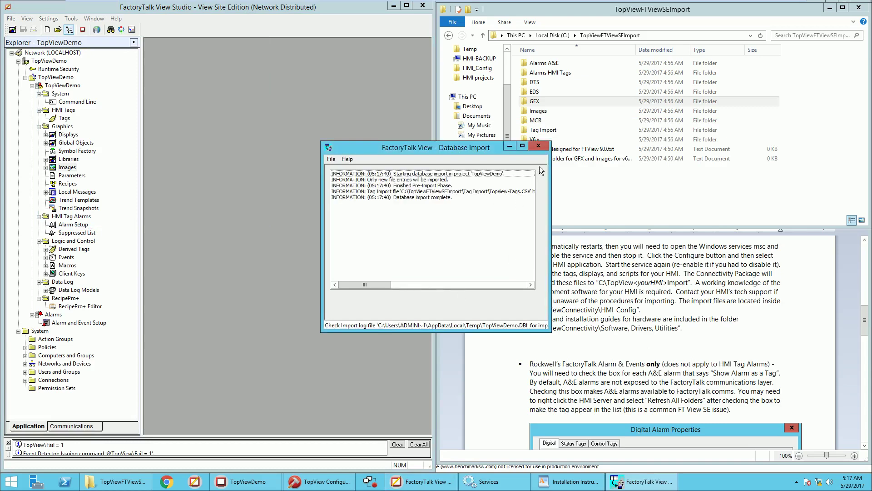
{"action": "left_click", "coordinate": [539, 145]}
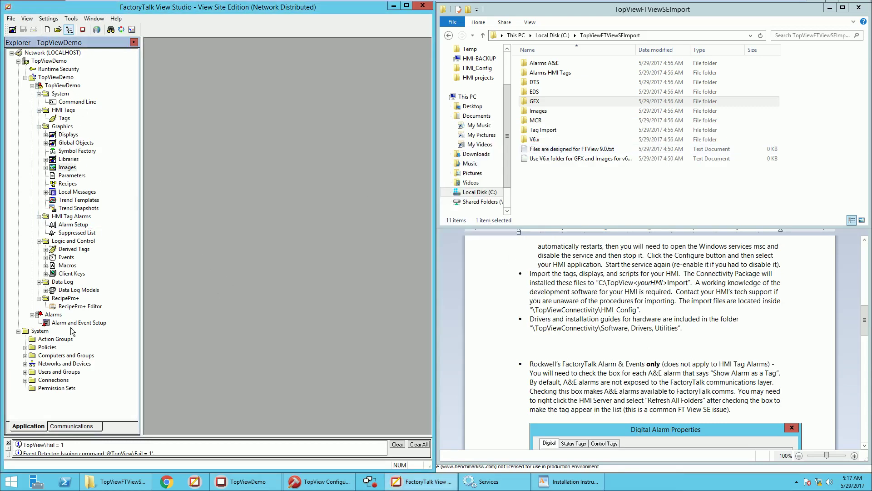
Start the Alarm Import Export Wizard for the Alarms server and choose to import alarm configuration from an Excel file
{"action": "right_click", "coordinate": [58, 317]}
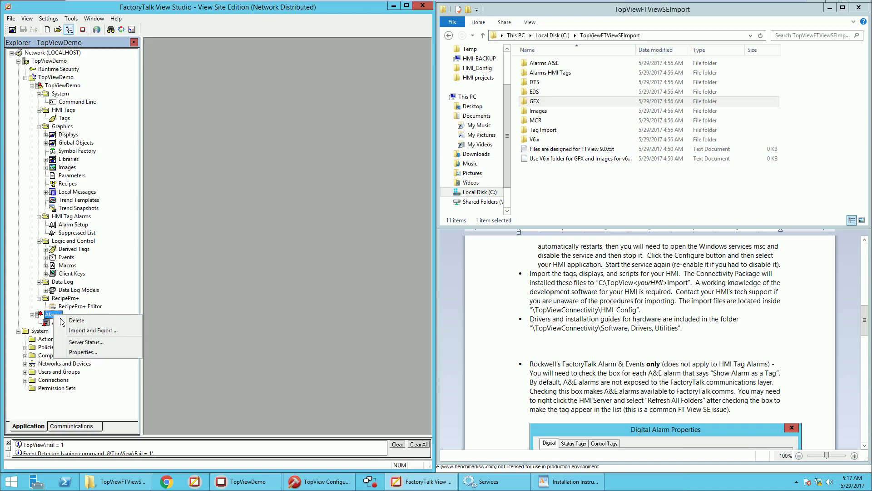
{"action": "left_click", "coordinate": [90, 331]}
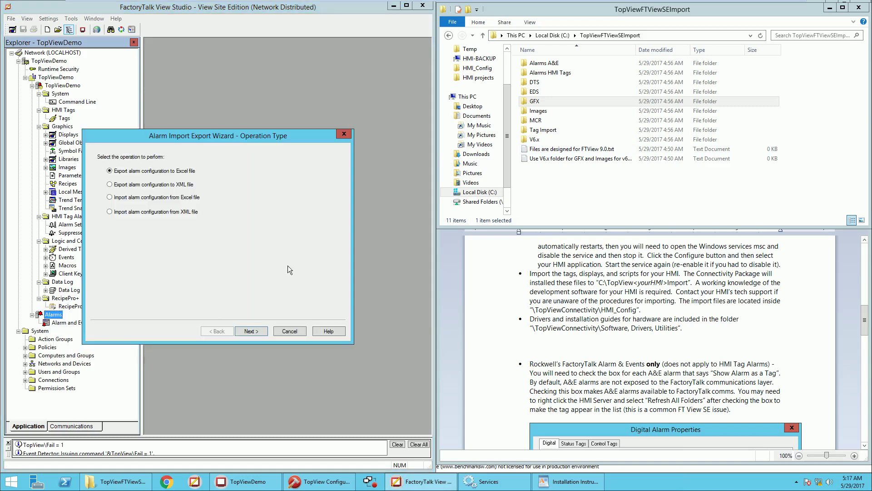
{"action": "left_click", "coordinate": [151, 199]}
{"action": "left_click", "coordinate": [249, 333]}
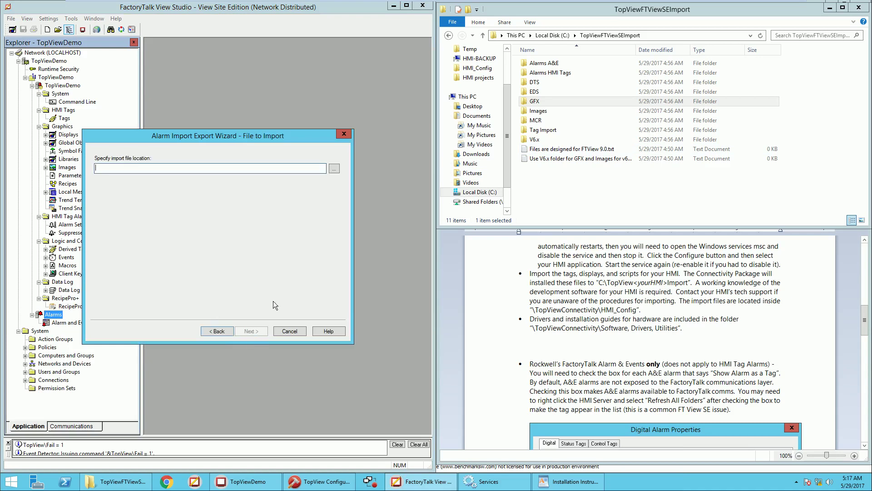
Specify TopViewDemo_TopViewDemo_Alarms_AlarmExport.xls from the import folder's Alarms A&E subfolder as the alarm file
{"action": "left_click", "coordinate": [335, 171]}
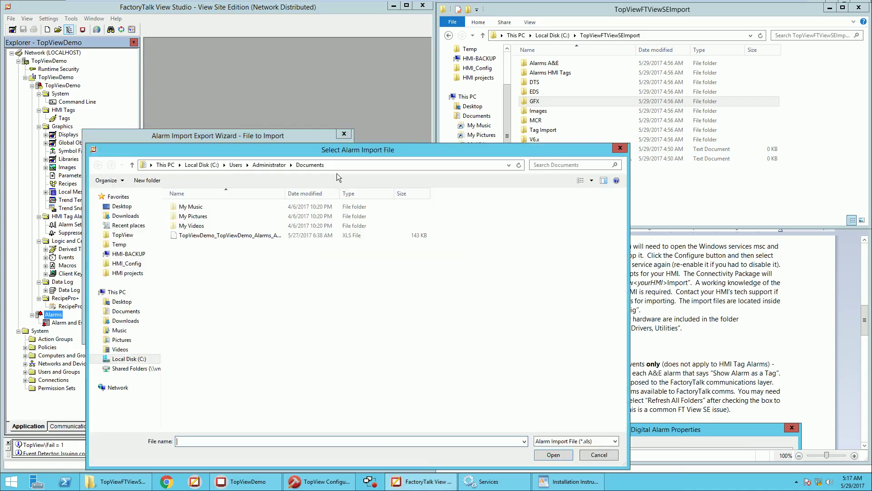
{"action": "left_click", "coordinate": [142, 361]}
{"action": "double_click", "coordinate": [200, 302]}
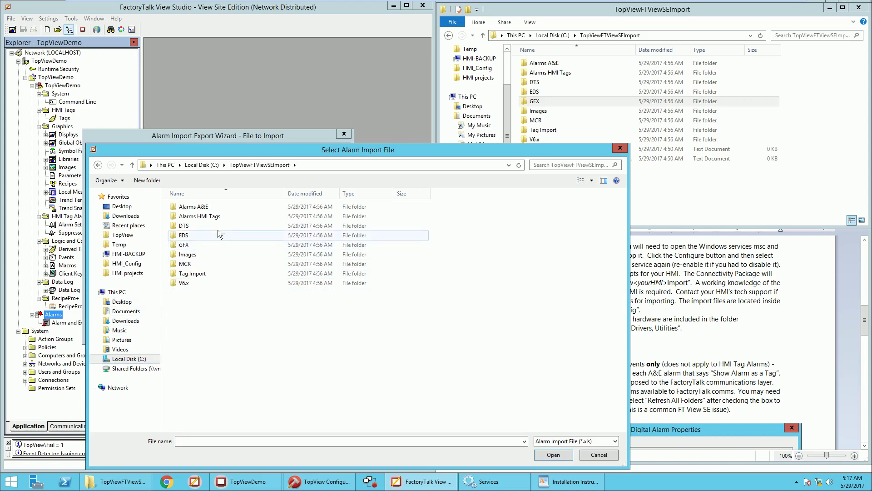
{"action": "double_click", "coordinate": [211, 207]}
{"action": "left_click", "coordinate": [223, 207]}
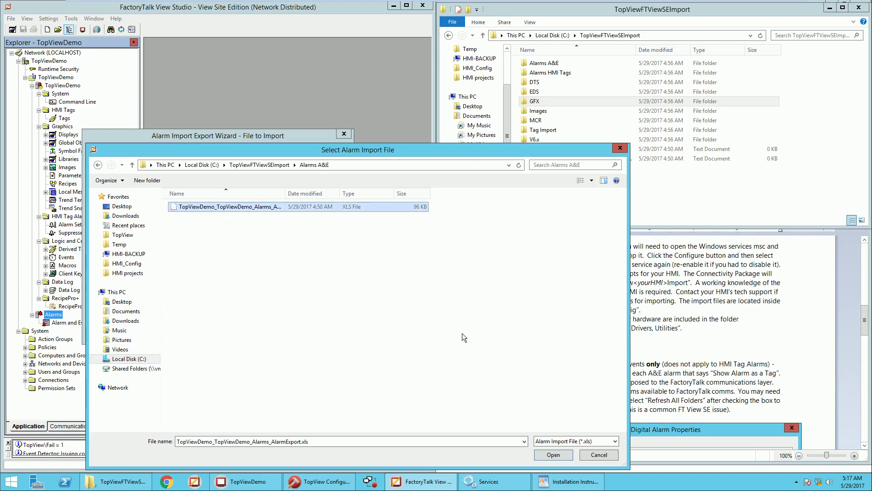
{"action": "left_click", "coordinate": [546, 456]}
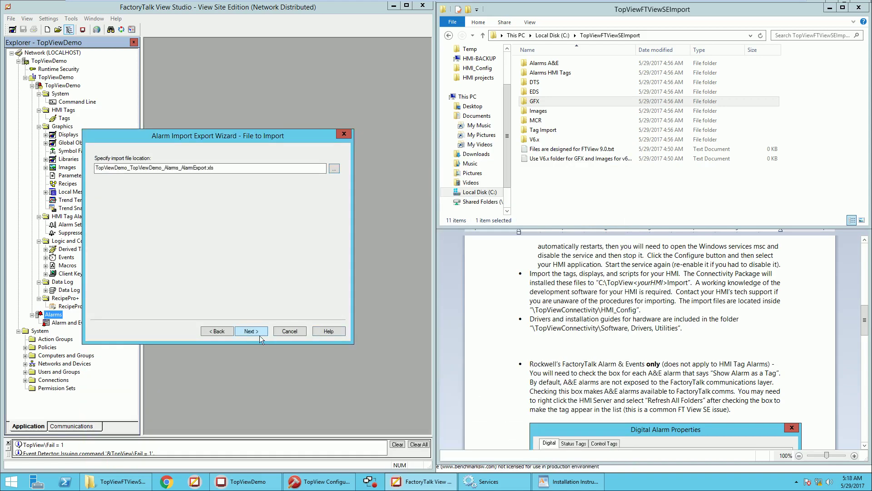
{"action": "left_click", "coordinate": [251, 331]}
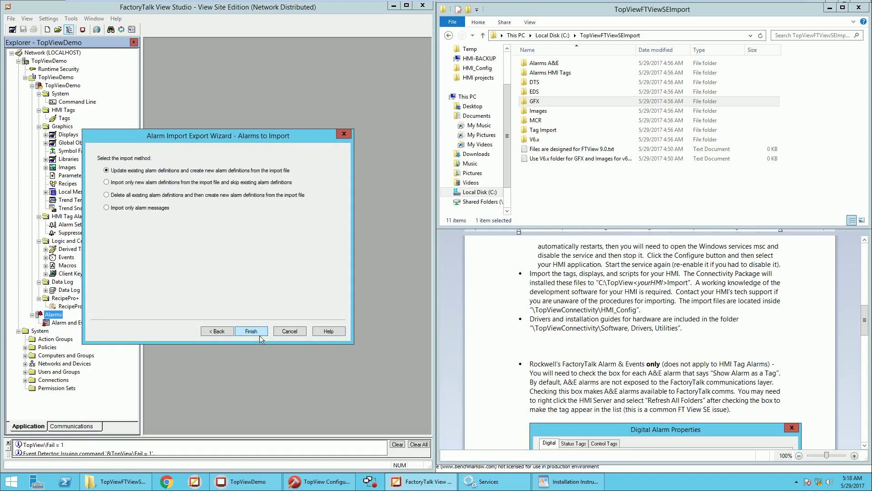
Run the alarm import with only new alarm definitions, skipping existing ones, and close the wizard
{"action": "left_click", "coordinate": [149, 184]}
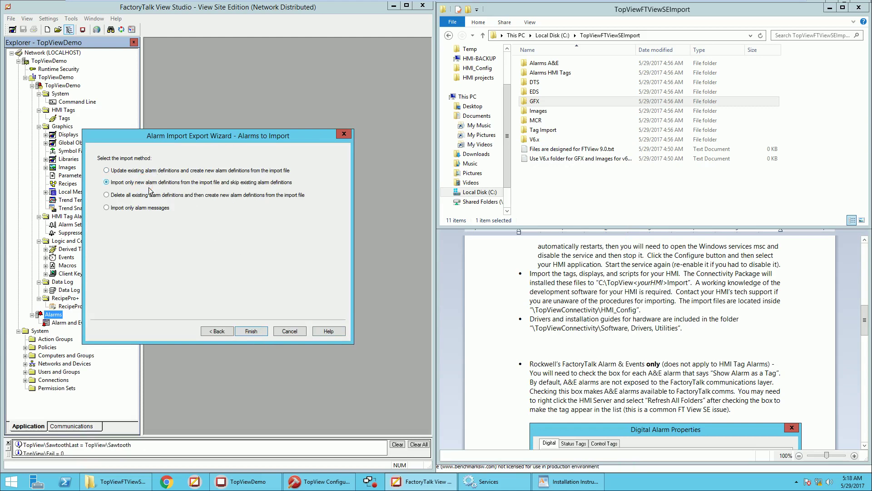
{"action": "left_click", "coordinate": [251, 331]}
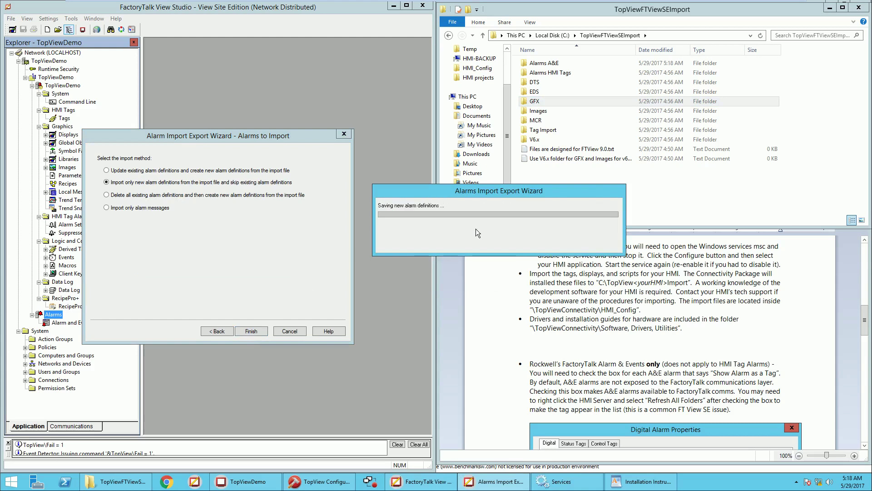
{"action": "left_click", "coordinate": [502, 244]}
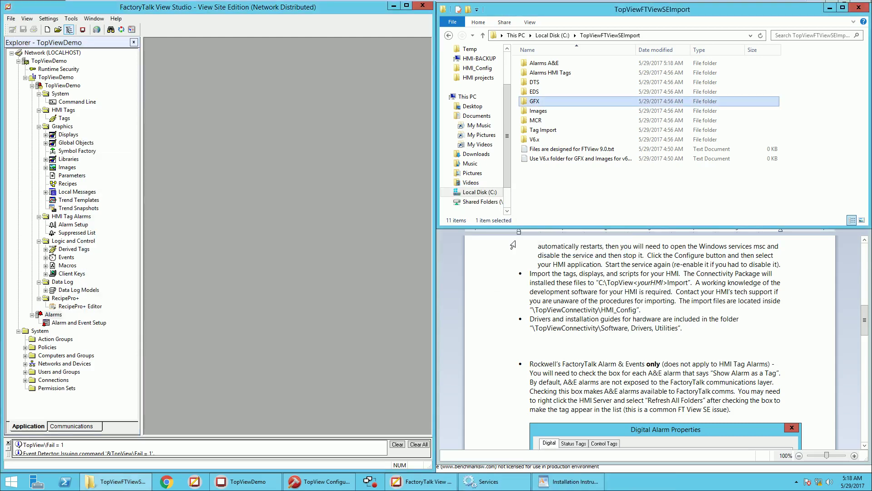
{"action": "left_click", "coordinate": [611, 194]}
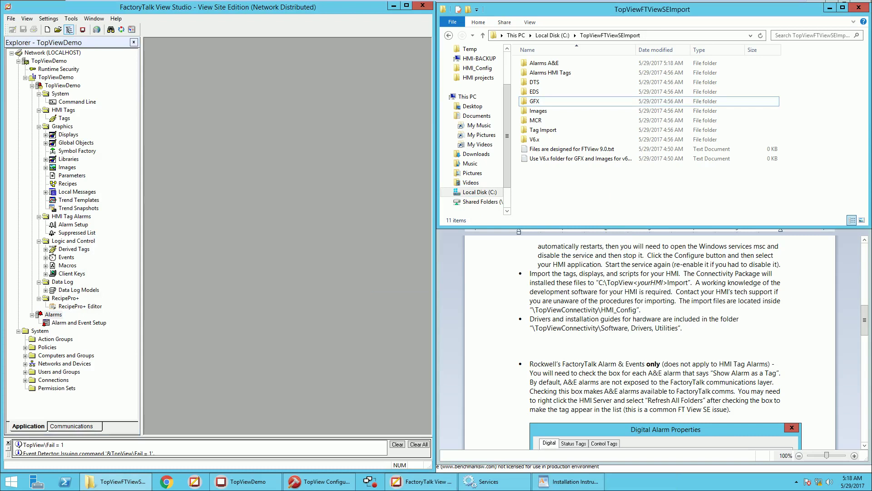
Open the application's HMI Tags editor to review the tag database
{"action": "left_click", "coordinate": [315, 226]}
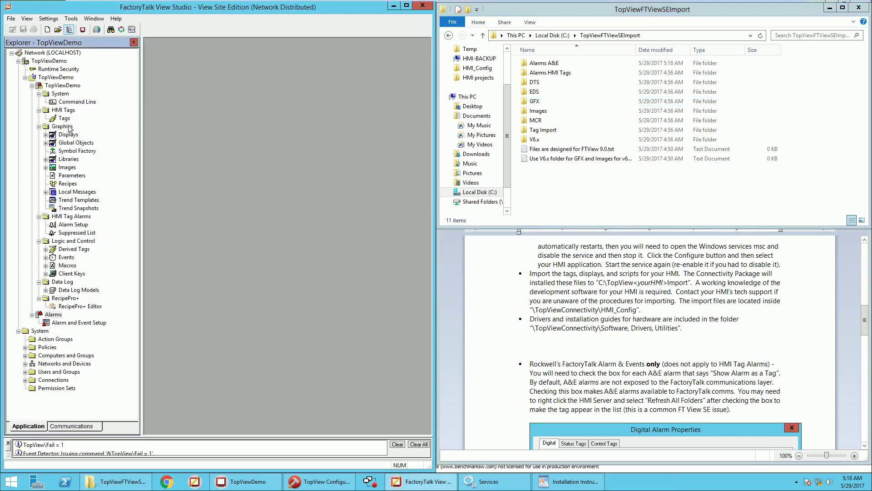
{"action": "double_click", "coordinate": [65, 119]}
{"action": "left_click", "coordinate": [393, 69]}
{"action": "left_click", "coordinate": [378, 63]}
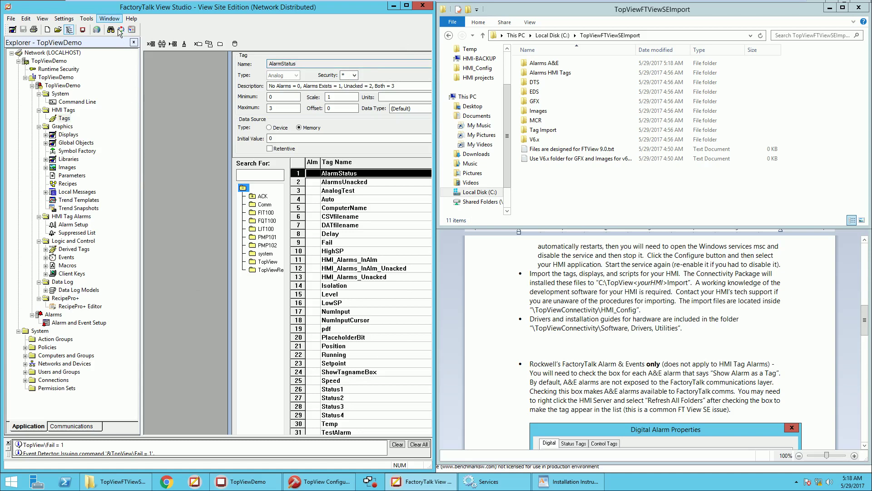
Review the digital properties of the LIT100 Liftstation Wetwell Level Low alarm in Alarm and Event Setup, including its Show Alarm as a Tag option
{"action": "left_click", "coordinate": [73, 332]}
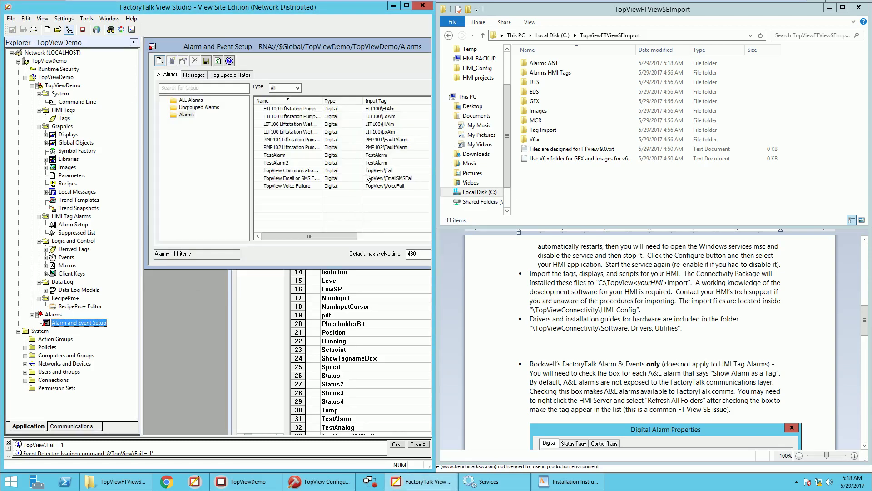
{"action": "left_click", "coordinate": [408, 6]}
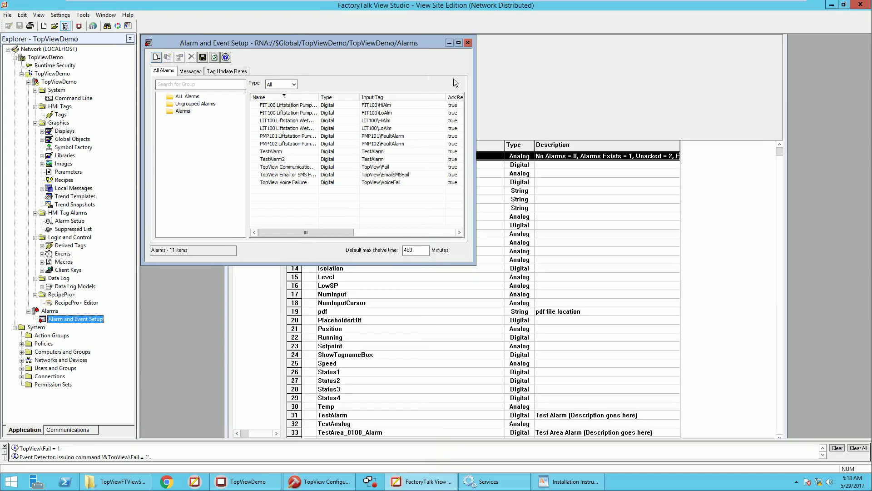
{"action": "left_click", "coordinate": [306, 131]}
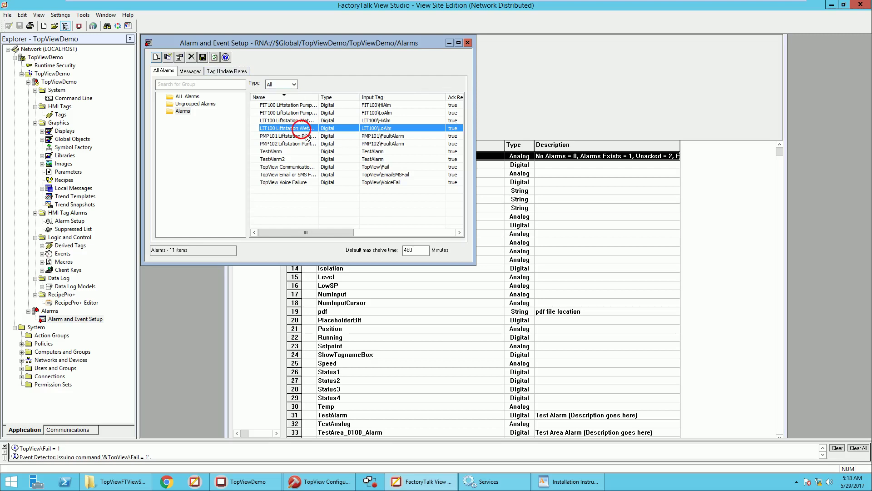
{"action": "double_click", "coordinate": [307, 131]}
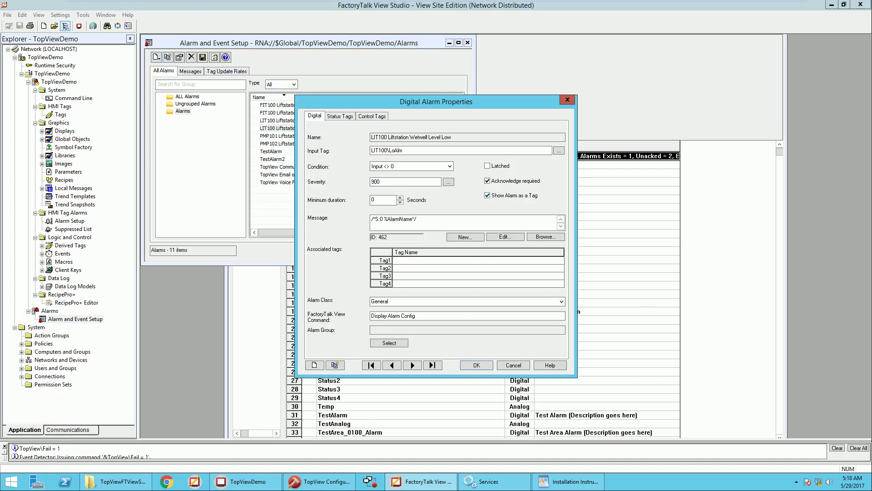
{"action": "left_click", "coordinate": [476, 365]}
Browse for the LIT100 Liftstation Wetwell Level Low alarm's input tag and refresh all folders under TopViewDemo
{"action": "double_click", "coordinate": [307, 129]}
{"action": "left_click", "coordinate": [562, 156]}
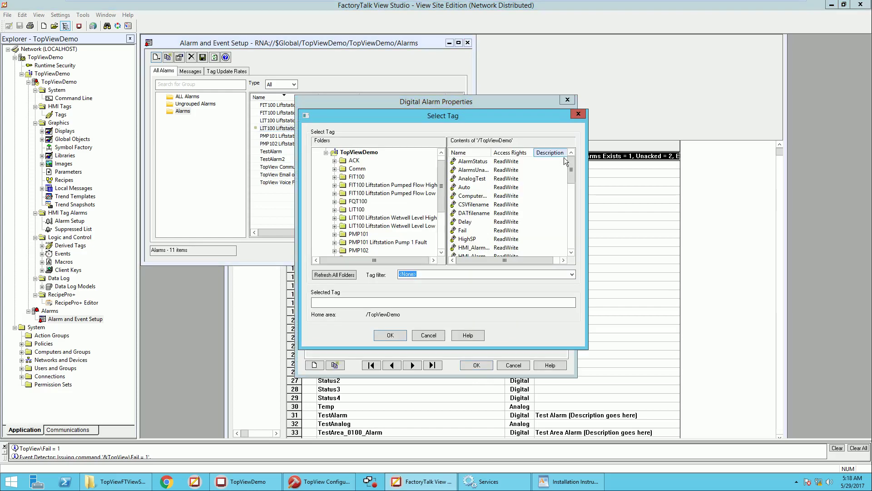
{"action": "right_click", "coordinate": [371, 157]}
{"action": "left_click", "coordinate": [393, 176]}
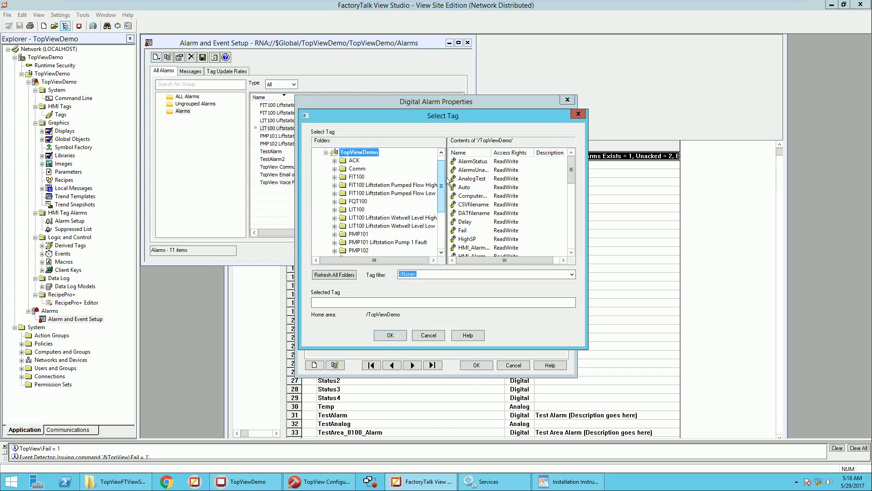
Examine the tags in the FIT100 Liftstation Pumped Flow Low and High alarm folders, then cancel and close Alarm and Event Setup
{"action": "left_click", "coordinate": [429, 194]}
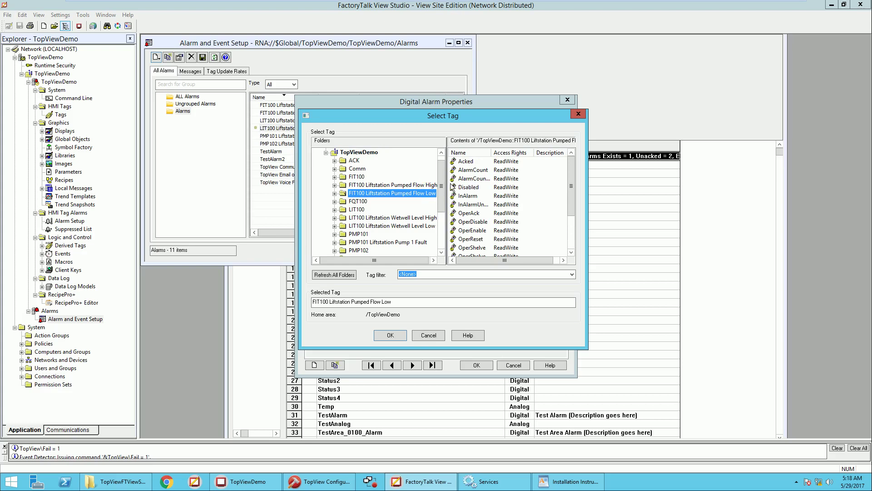
{"action": "key", "text": "Up"}
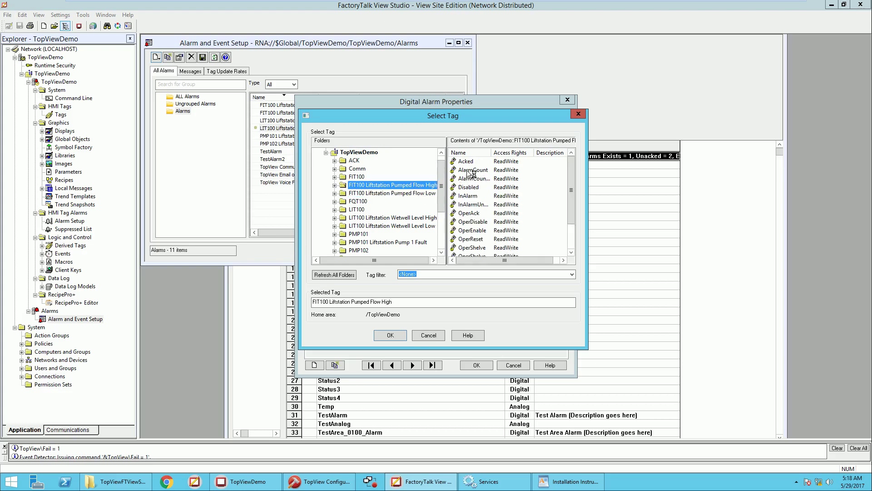
{"action": "left_click", "coordinate": [443, 339]}
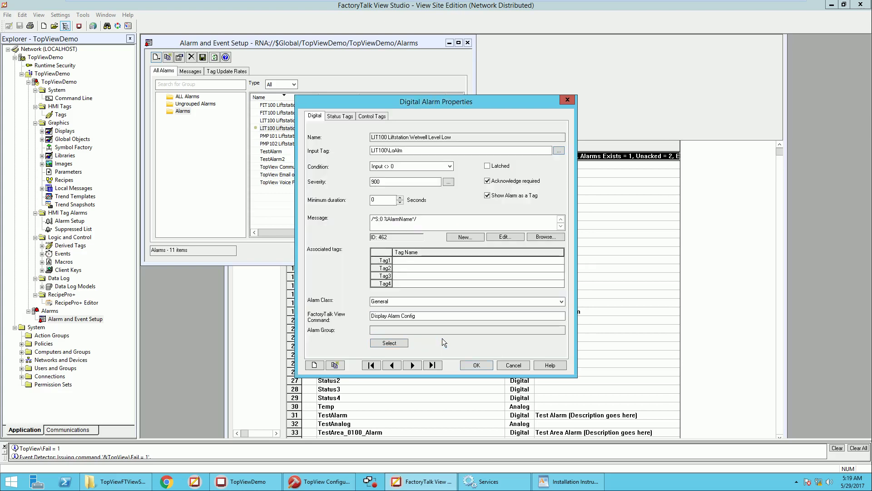
{"action": "left_click", "coordinate": [510, 367]}
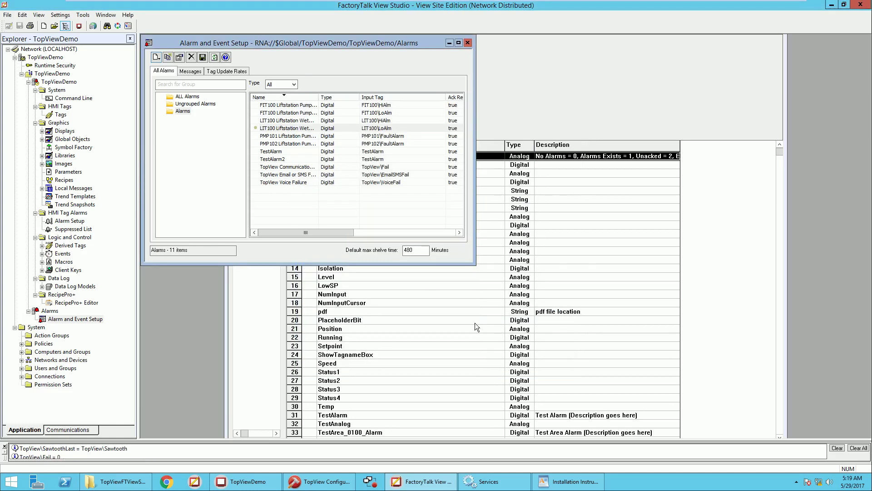
{"action": "left_click", "coordinate": [467, 43]}
{"action": "left_click", "coordinate": [402, 273]}
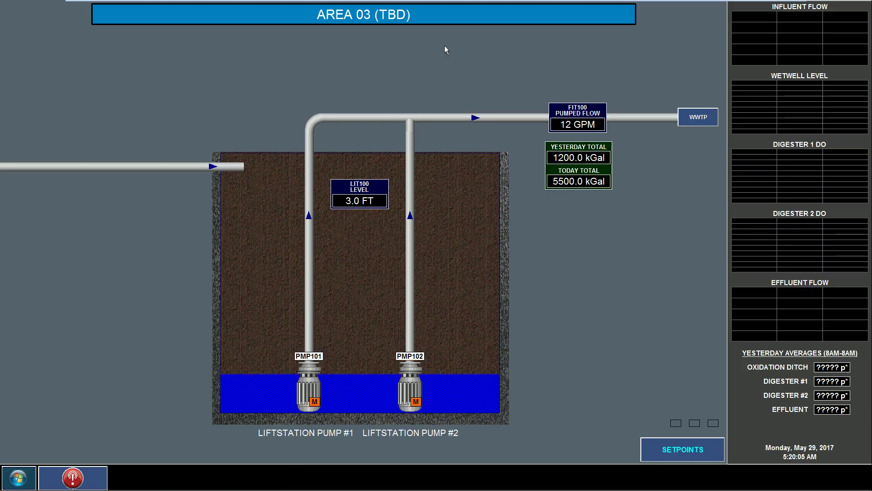
Show the TopView Status display in the running HMI and check the FactoryTalk Gateway's service status and selected scope
{"action": "left_click", "coordinate": [94, 481]}
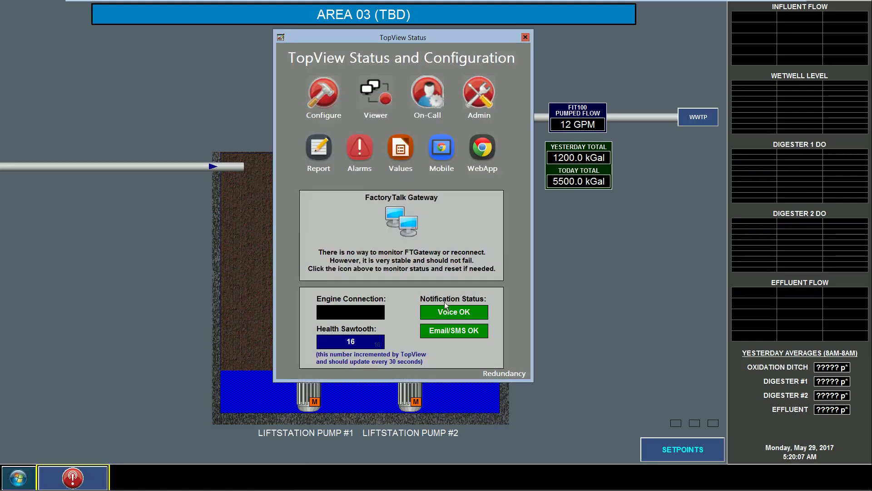
{"action": "left_click", "coordinate": [401, 222]}
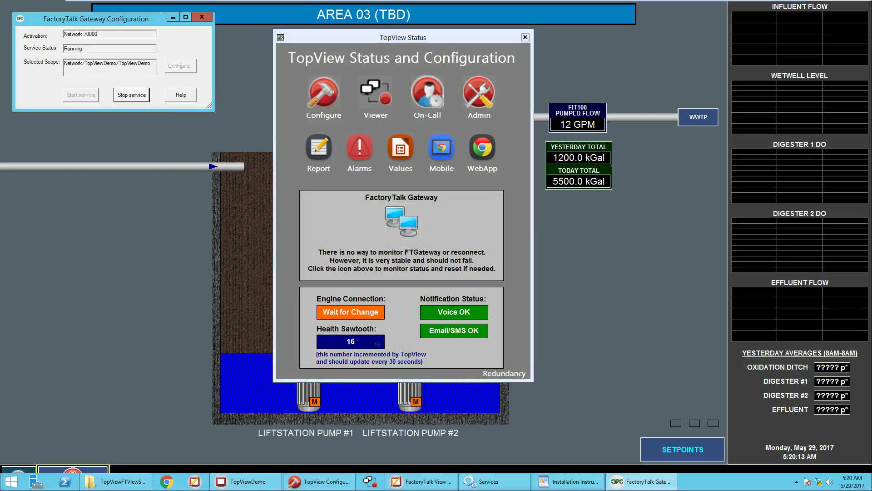
{"action": "left_click", "coordinate": [203, 18]}
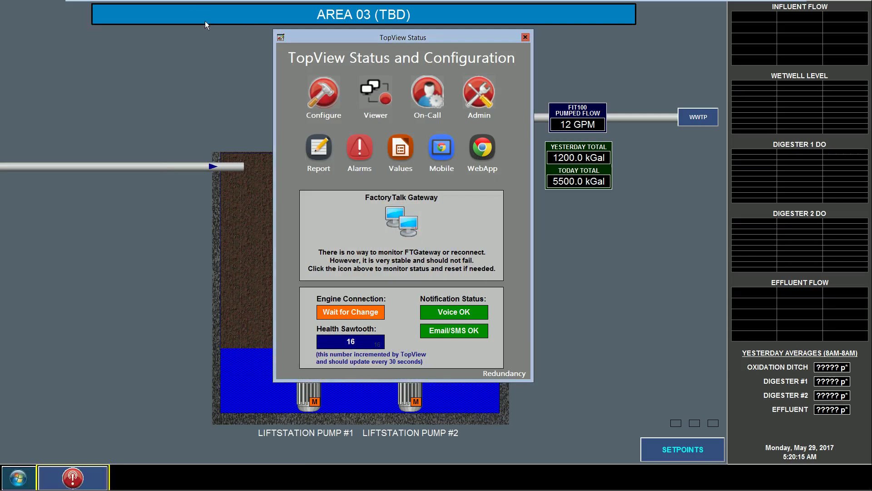
{"action": "left_click", "coordinate": [609, 273]}
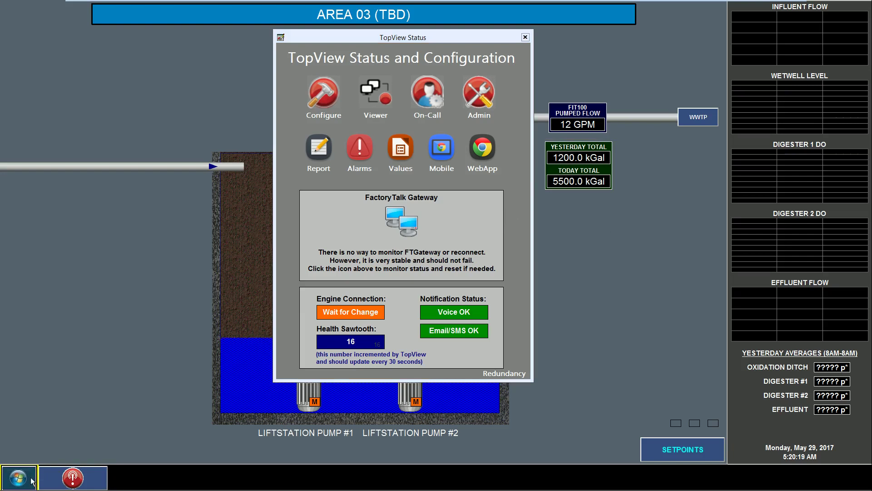
Switch to TopView Configurator and get the values of all displayed tags in Tags and Limits, examining the example tags in rows 23 to 27
{"action": "key", "text": "super"}
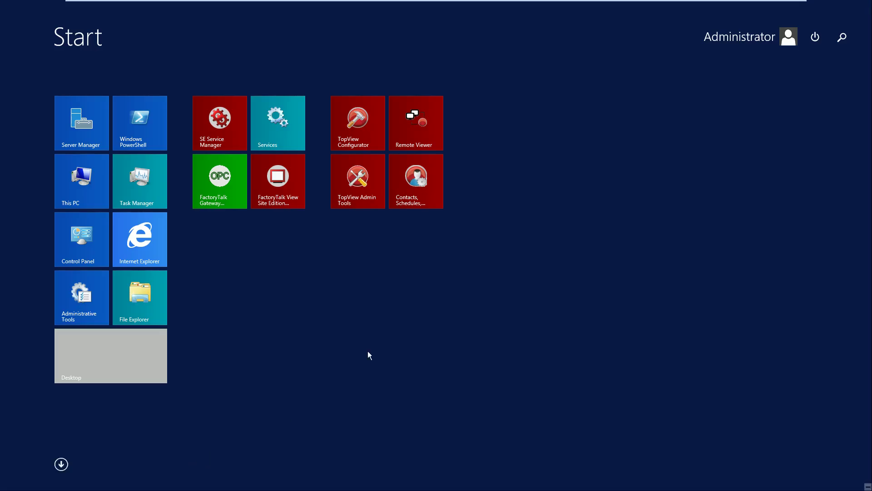
{"action": "left_click", "coordinate": [377, 135]}
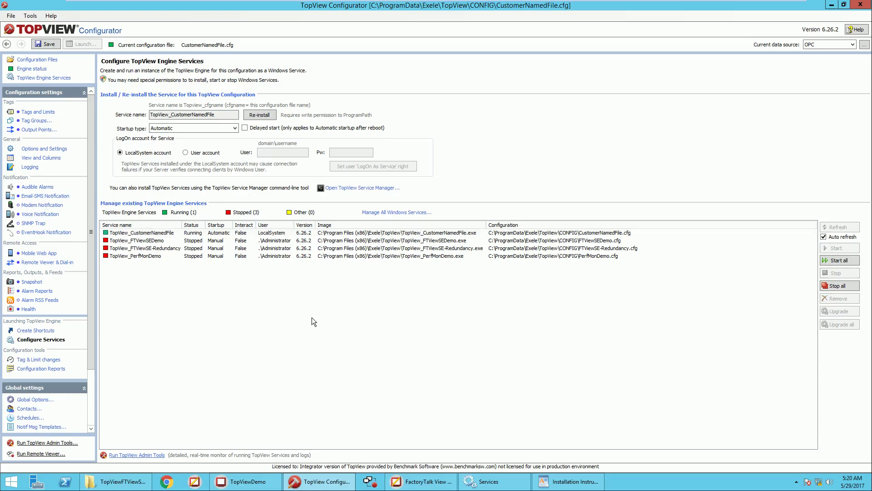
{"action": "left_click", "coordinate": [52, 114]}
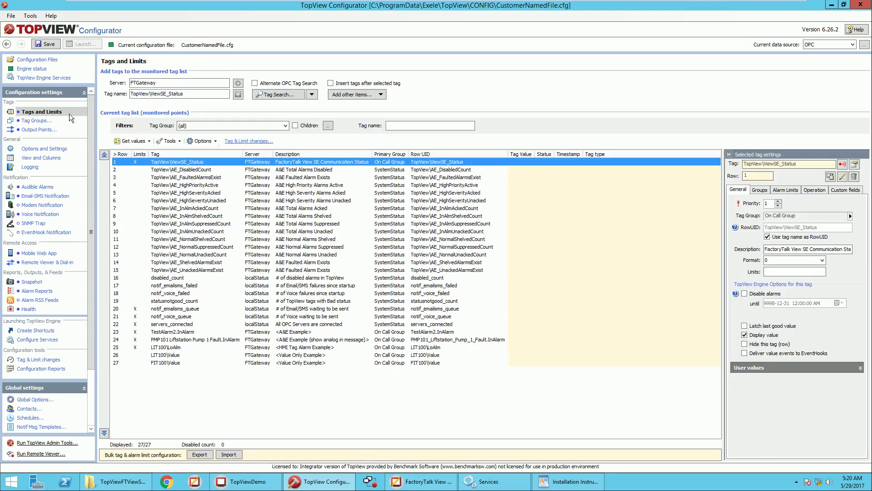
{"action": "left_click", "coordinate": [150, 143]}
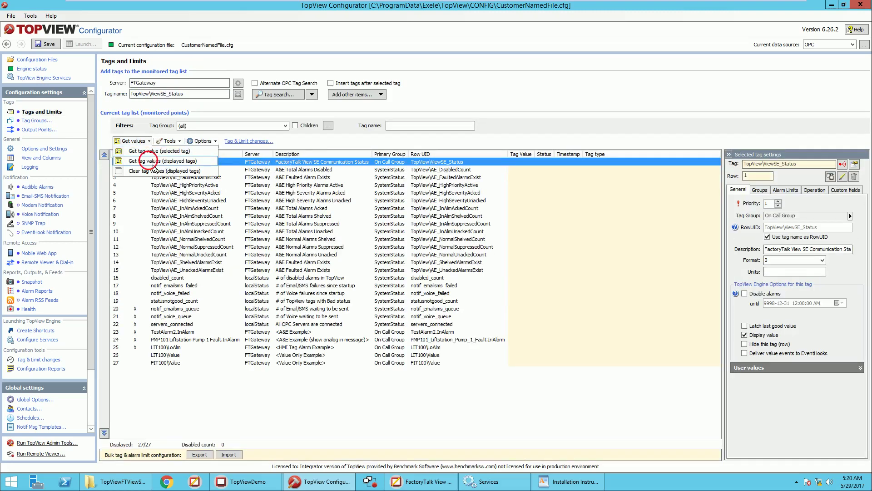
{"action": "left_click", "coordinate": [153, 160]}
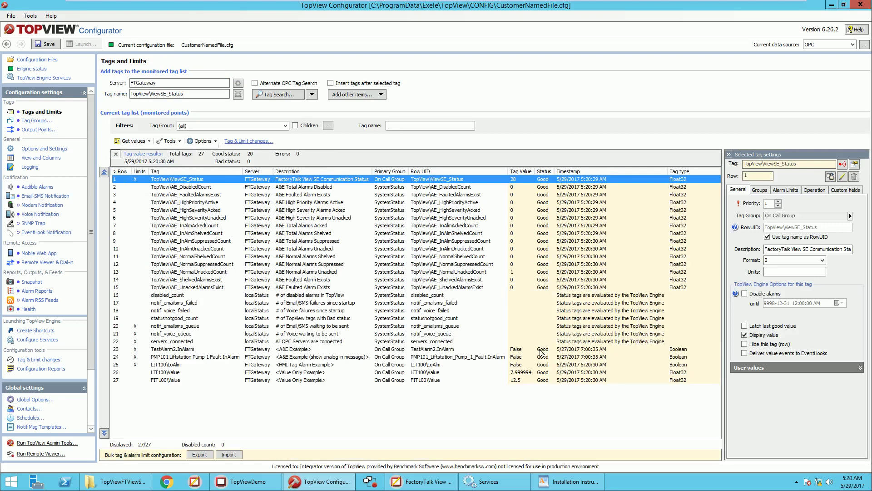
{"action": "left_click_drag", "start_coordinate": [522, 352], "coordinate": [527, 385]}
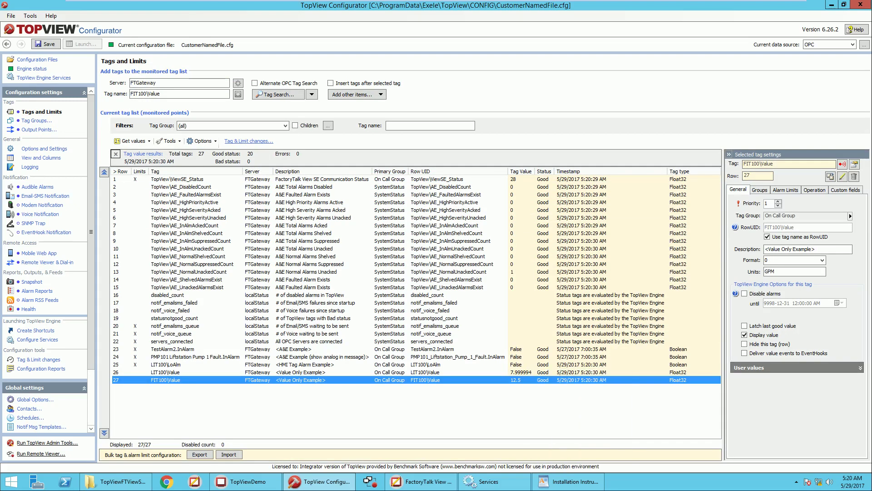
Search the FTGateway server for OPC tags, examine the FIT100 and LIT100 Liftstation alarm folders, and close the search
{"action": "left_click", "coordinate": [372, 134]}
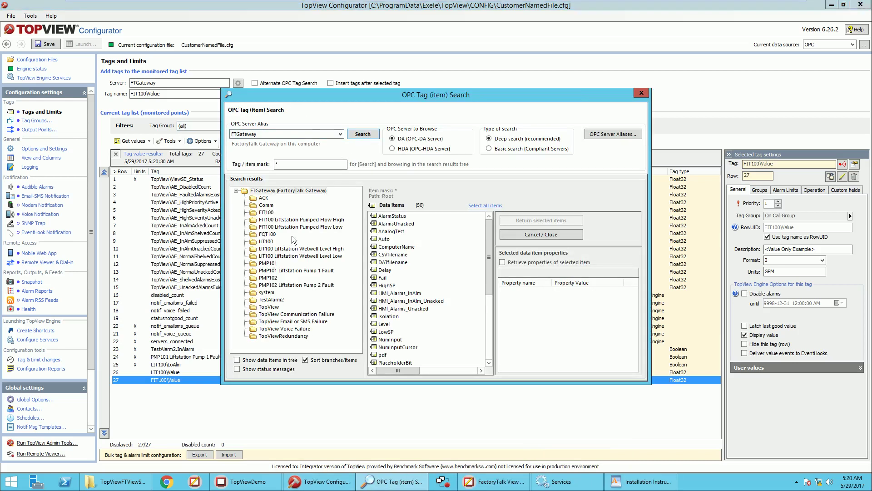
{"action": "left_click", "coordinate": [271, 219]}
{"action": "left_click", "coordinate": [277, 227]}
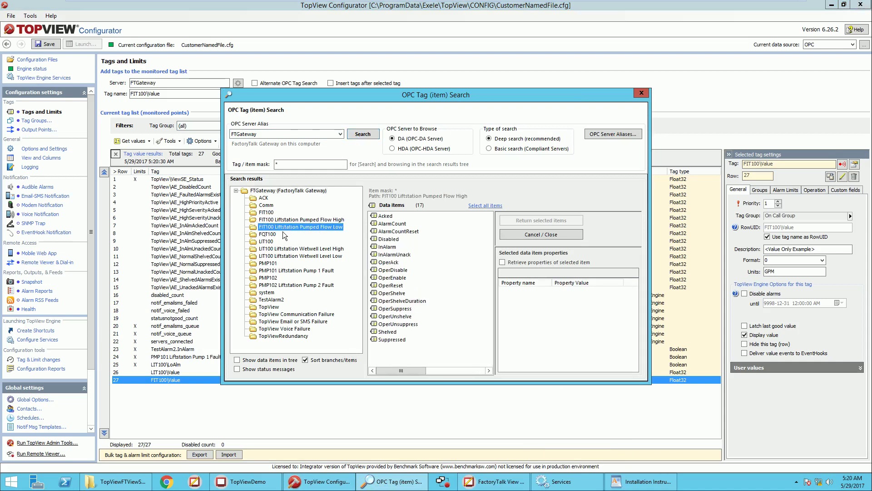
{"action": "left_click", "coordinate": [286, 249]}
{"action": "left_click", "coordinate": [288, 257]}
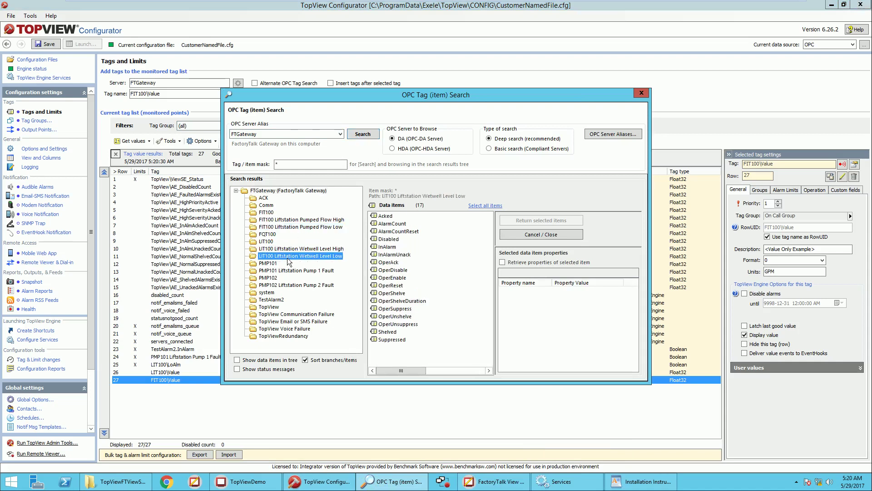
{"action": "left_click", "coordinate": [643, 96]}
Review the settings of the FTGateway alias in the OPC Server Aliases and close them
{"action": "left_click", "coordinate": [239, 84]}
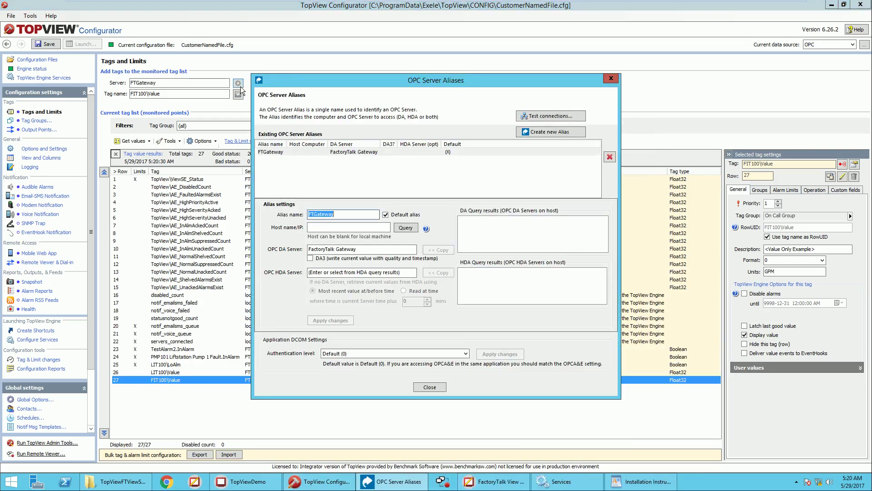
{"action": "left_click", "coordinate": [368, 159]}
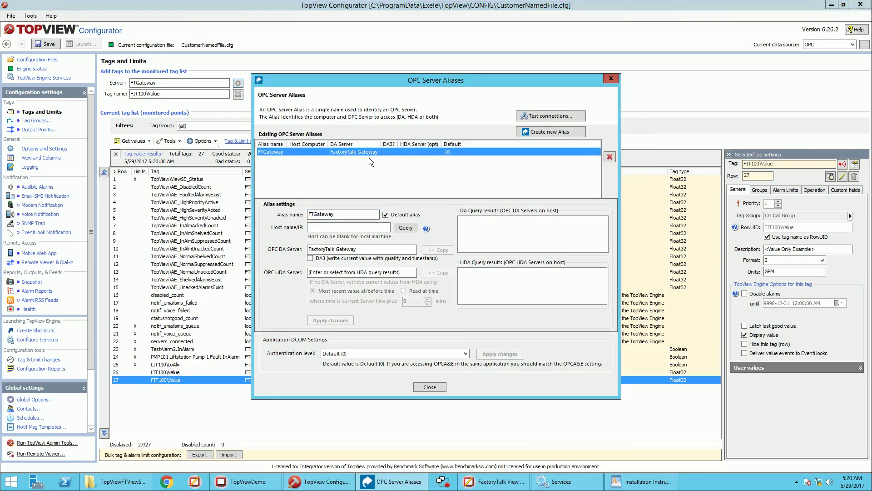
{"action": "left_click", "coordinate": [430, 387]}
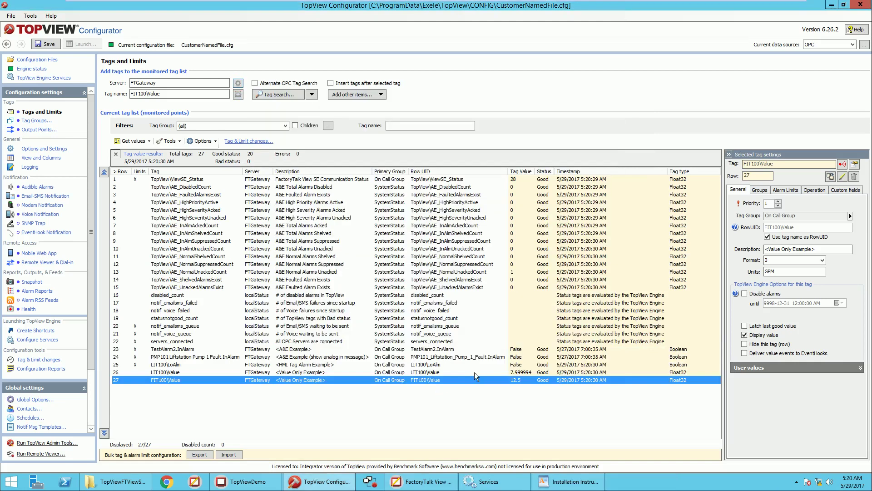
Open TopView Remote Viewer full screen to monitor the primary engine's current values and alarms
{"action": "left_click", "coordinate": [371, 481]}
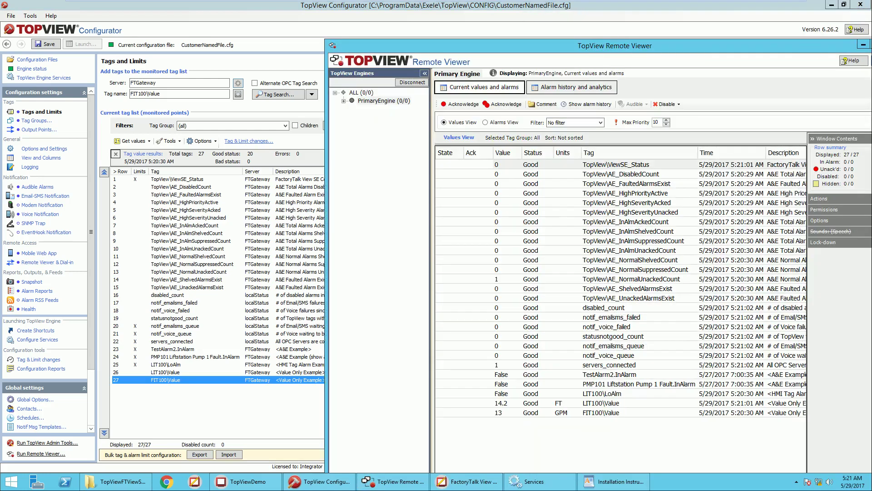
{"action": "left_click_drag", "start_coordinate": [811, 46], "coordinate": [716, 47]}
{"action": "left_click", "coordinate": [779, 45]}
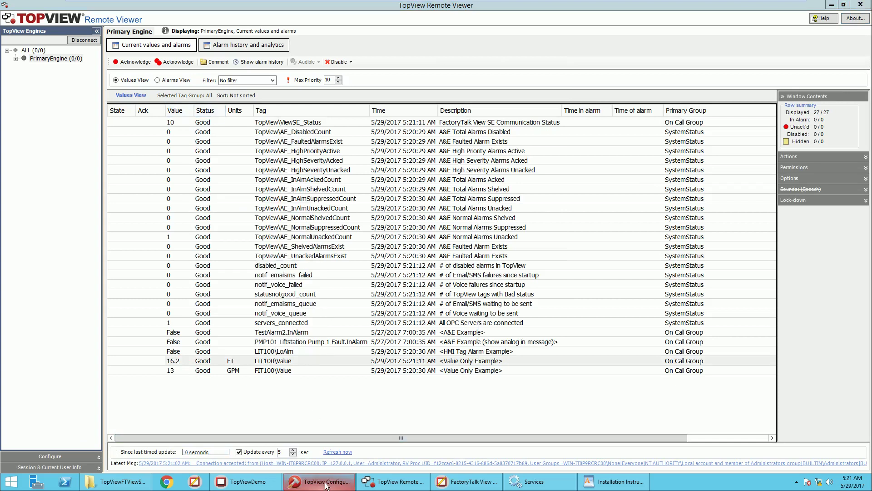
Return to TopView Configurator and review the list of TopView Engine Services
{"action": "mouse_move", "coordinate": [326, 486]}
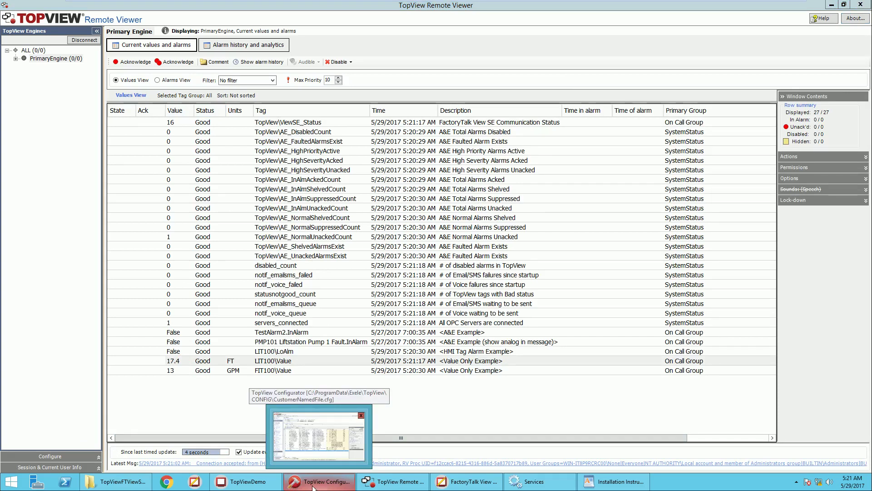
{"action": "left_click", "coordinate": [313, 486]}
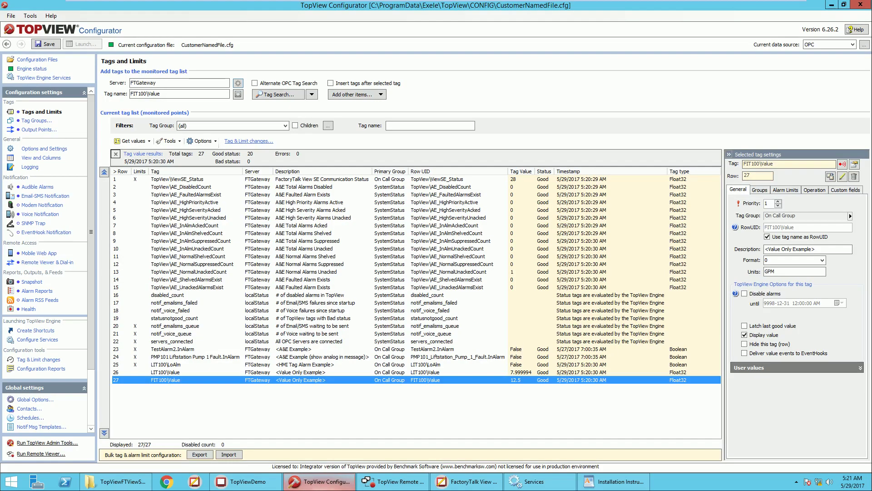
{"action": "left_click", "coordinate": [69, 81]}
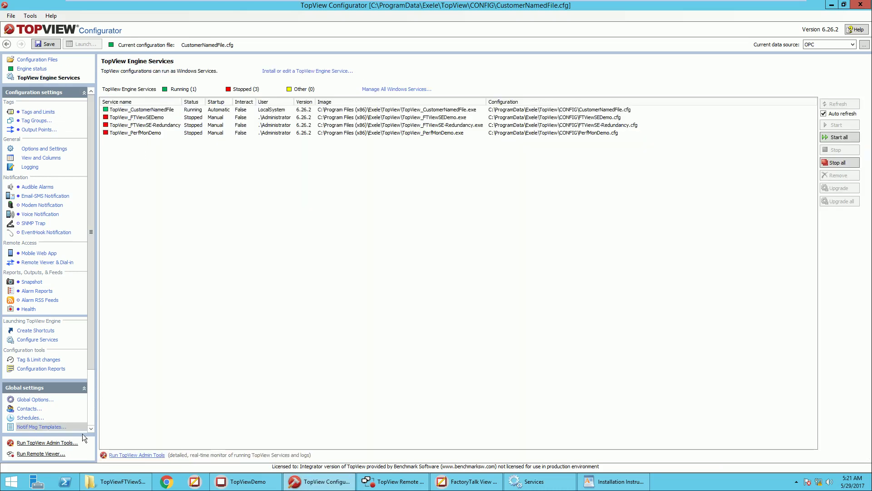
Run TopView Admin Tools and view the application logs of the CustomerNamedFile engine
{"action": "left_click", "coordinate": [72, 444]}
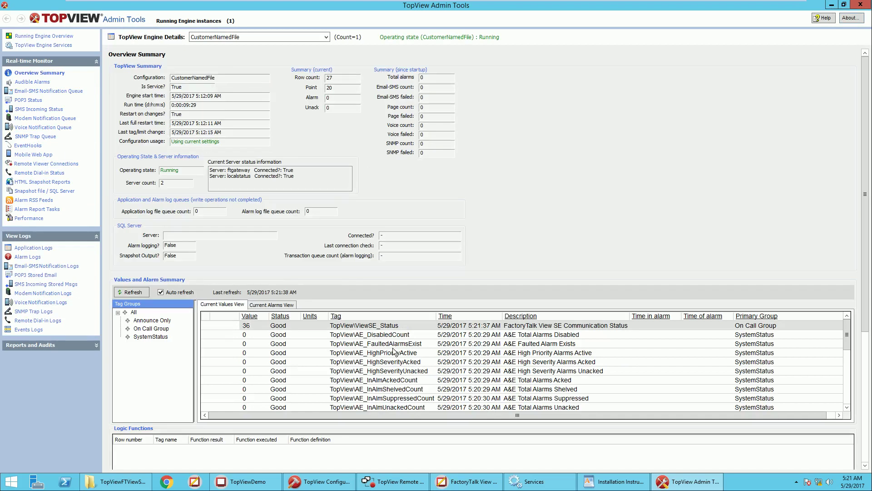
{"action": "left_click", "coordinate": [48, 249]}
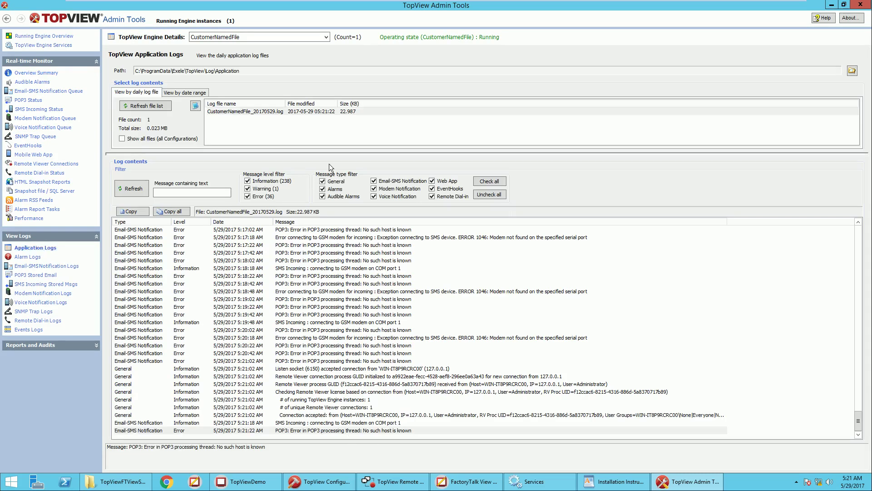